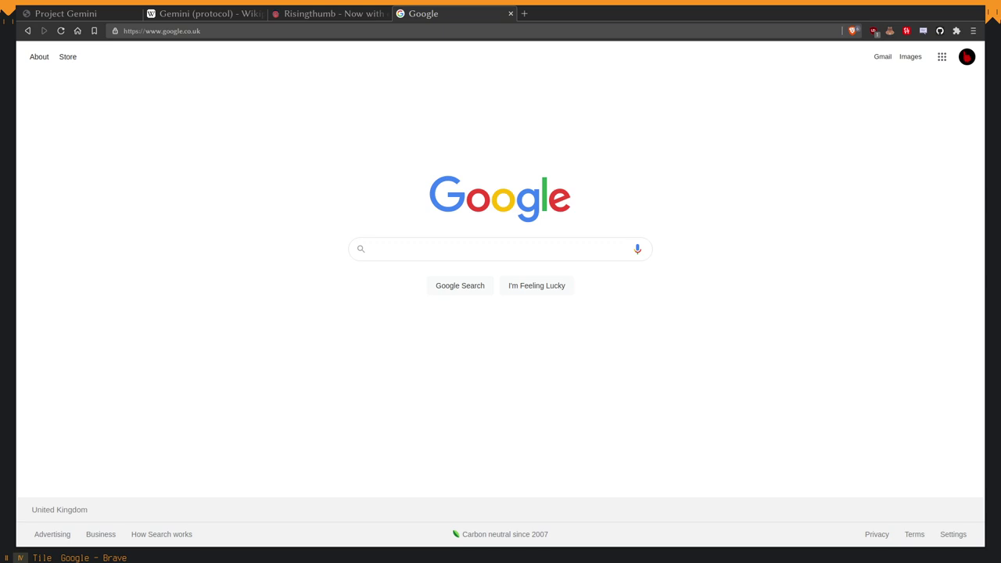
# Step: Check what Brave Shields and the uBlock Origin extension block on the Google home page
pyautogui.click(737, 349)
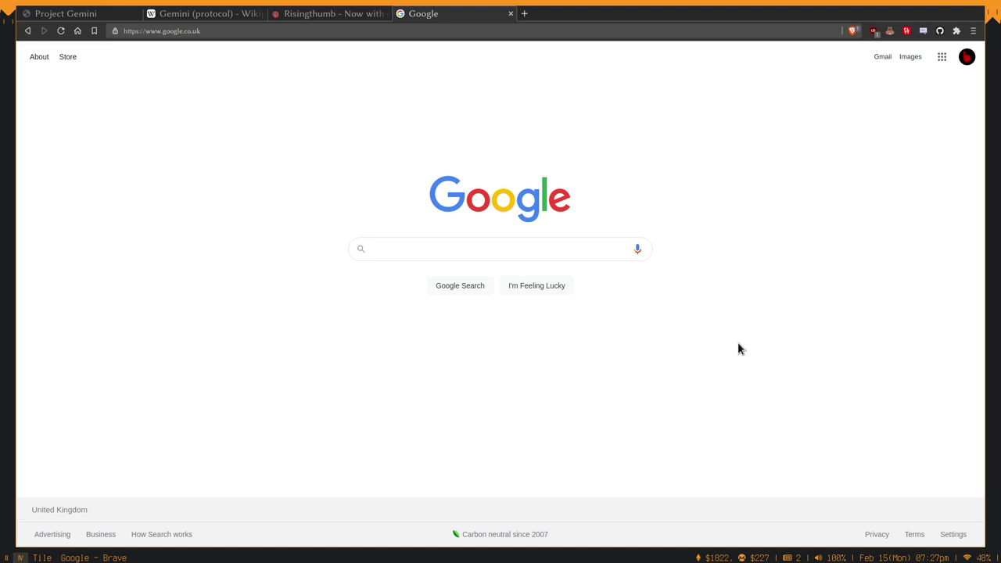
pyautogui.click(851, 32)
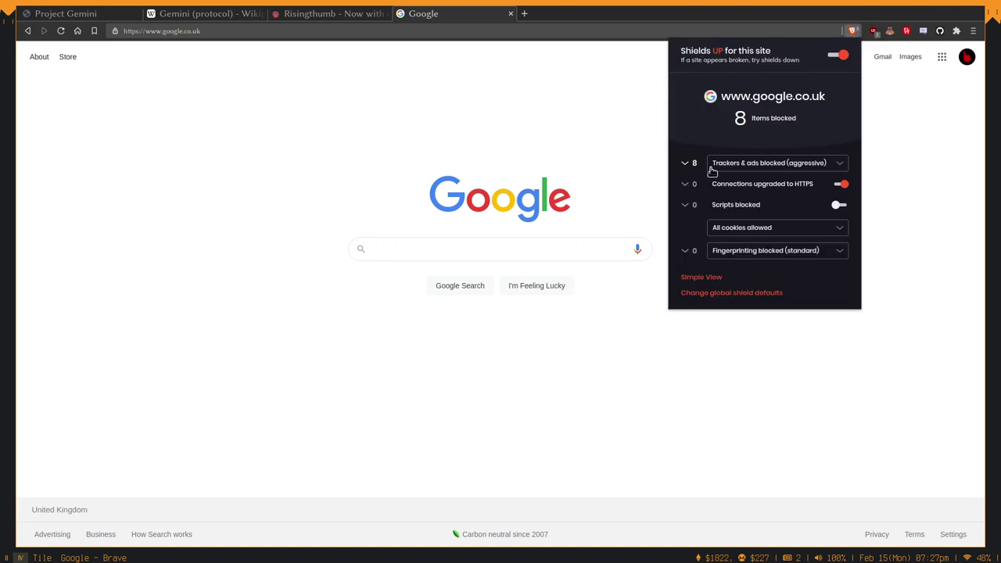
pyautogui.click(948, 155)
pyautogui.click(873, 33)
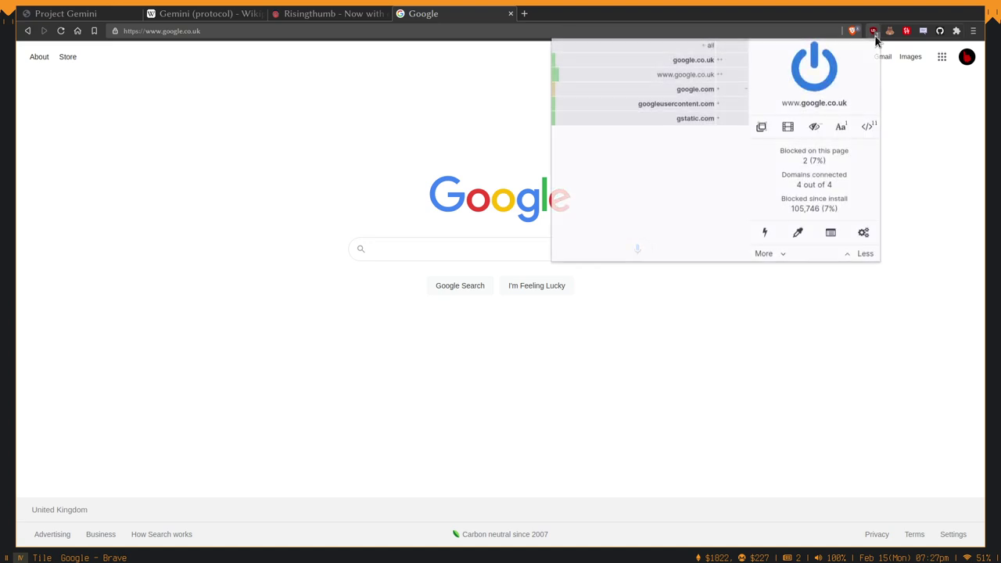
# Step: Search Google for "wikipedia"
pyautogui.click(436, 250)
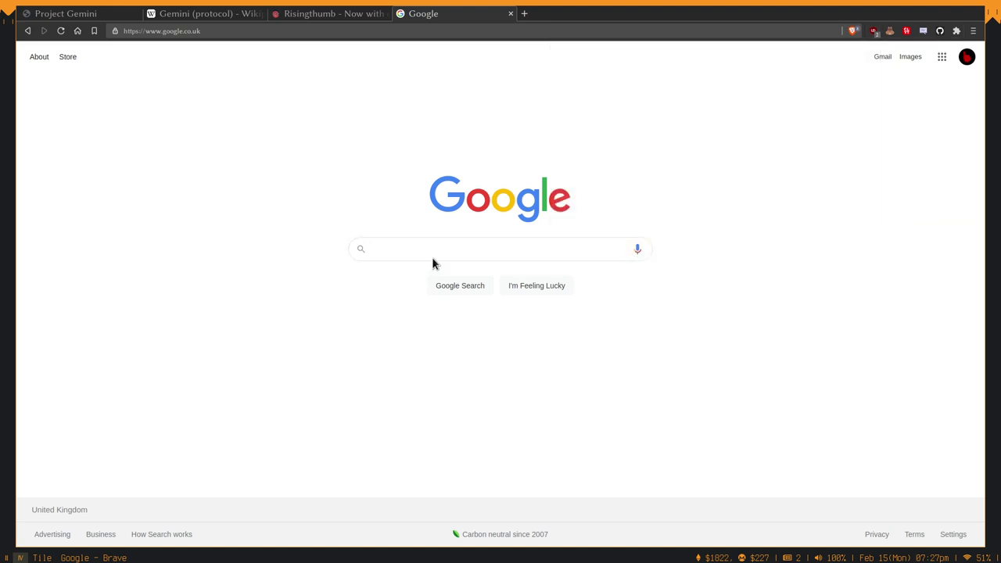
pyautogui.write('wikipedia')
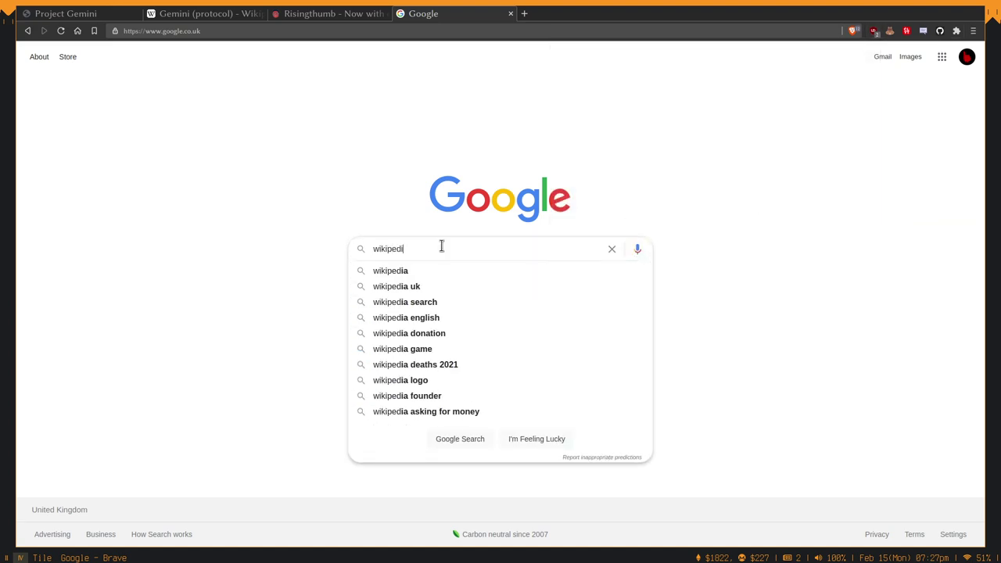
pyautogui.press('Return')
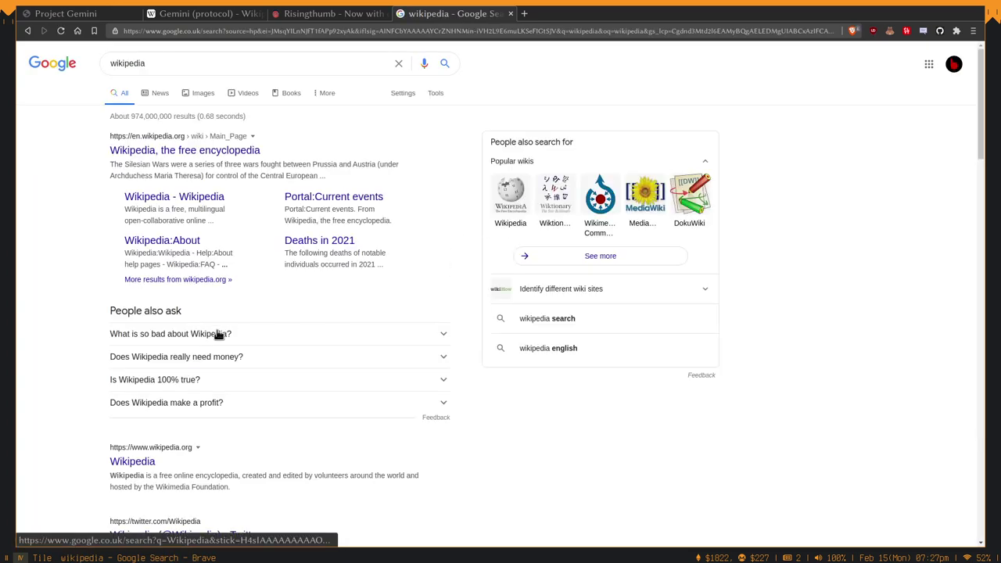
# Step: Examine the related questions and the results listed down the Wikipedia search page
pyautogui.click(209, 403)
pyautogui.click(209, 403)
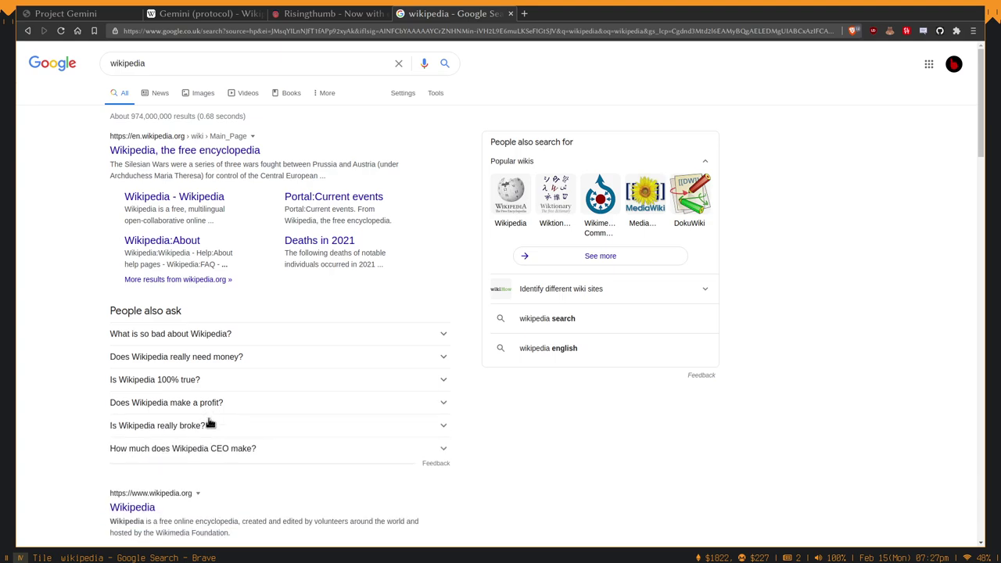
pyautogui.doubleClick(212, 446)
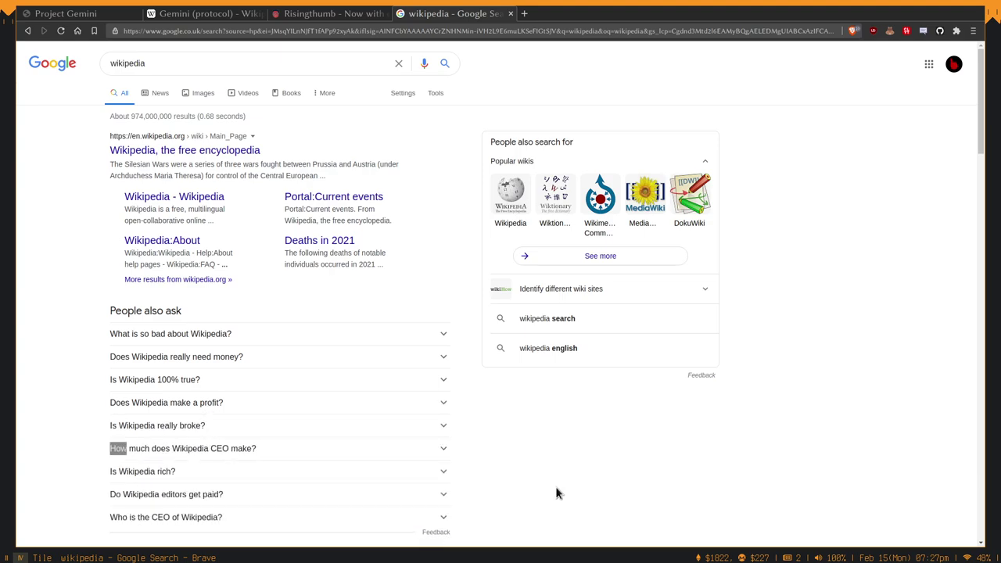
pyautogui.scroll(-1, 505, 484)
pyautogui.scroll(-2, 508, 469)
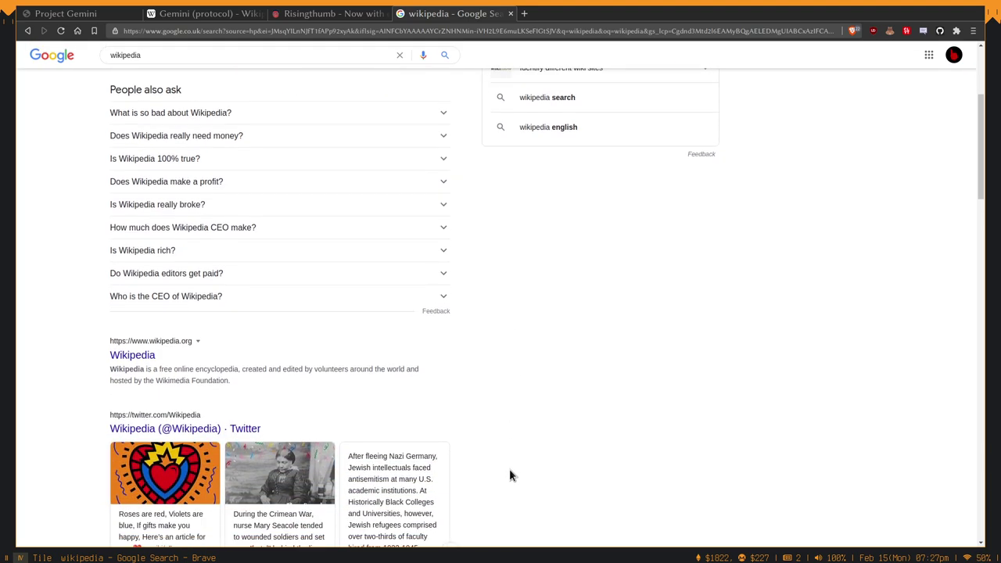
pyautogui.scroll(-3, 508, 472)
pyautogui.scroll(-2, 504, 485)
pyautogui.scroll(1, 315, 377)
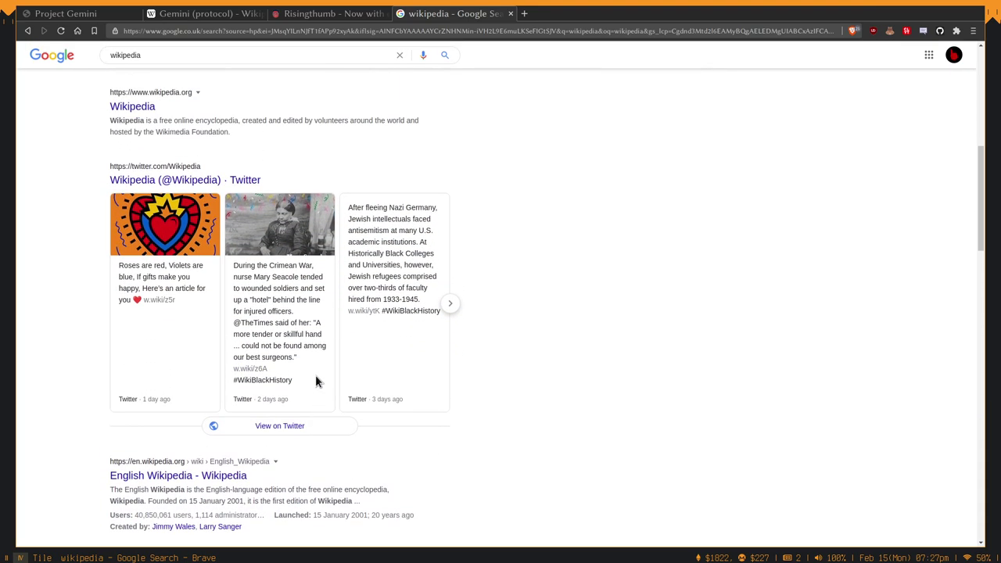
pyautogui.scroll(-7, 312, 352)
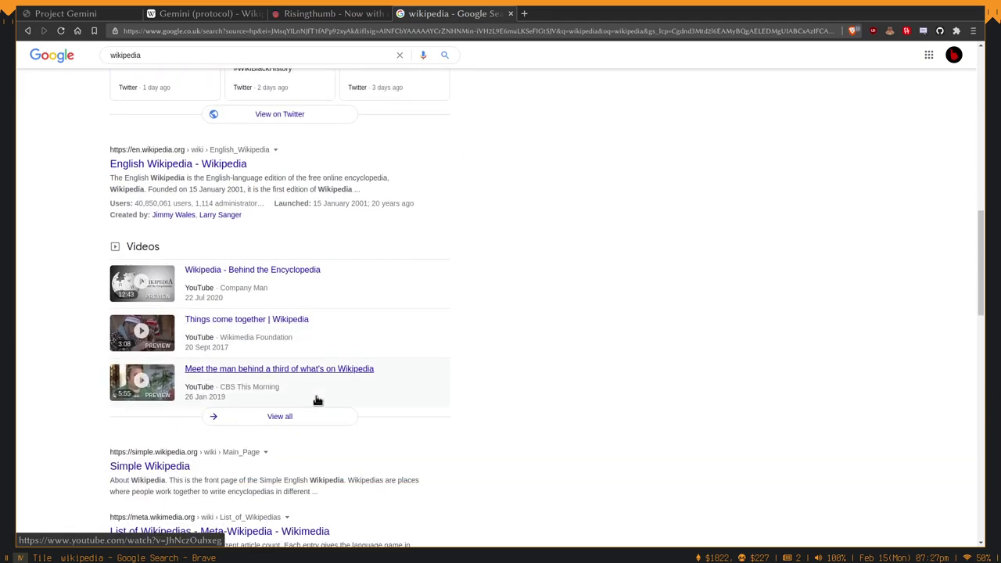
pyautogui.scroll(-6, 317, 400)
pyautogui.scroll(20, 434, 438)
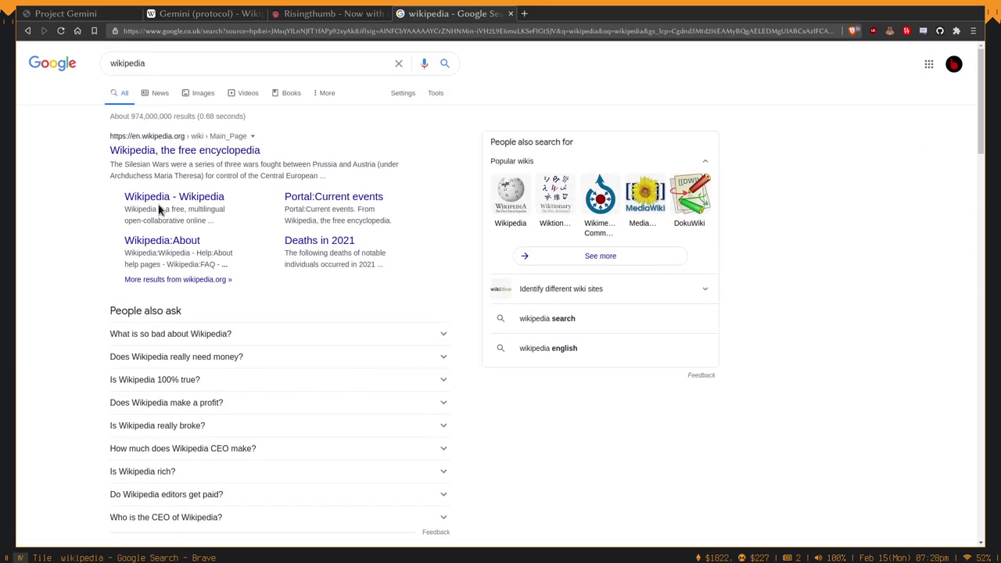
# Step: Highlight the first result's web address and check the items Brave Shields blocks on the results page
pyautogui.tripleClick(106, 137)
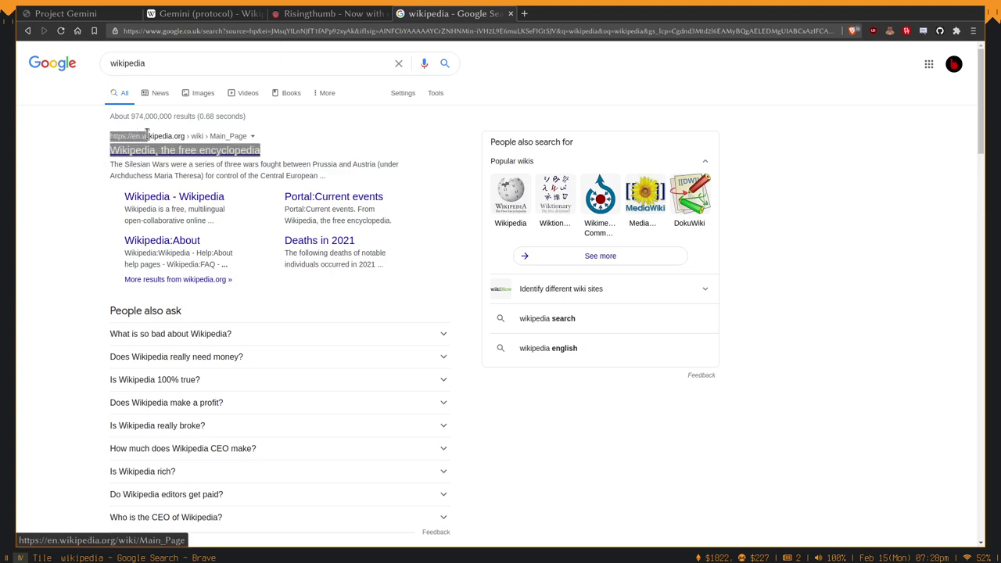
pyautogui.click(66, 146)
pyautogui.tripleClick(99, 136)
pyautogui.click(101, 133)
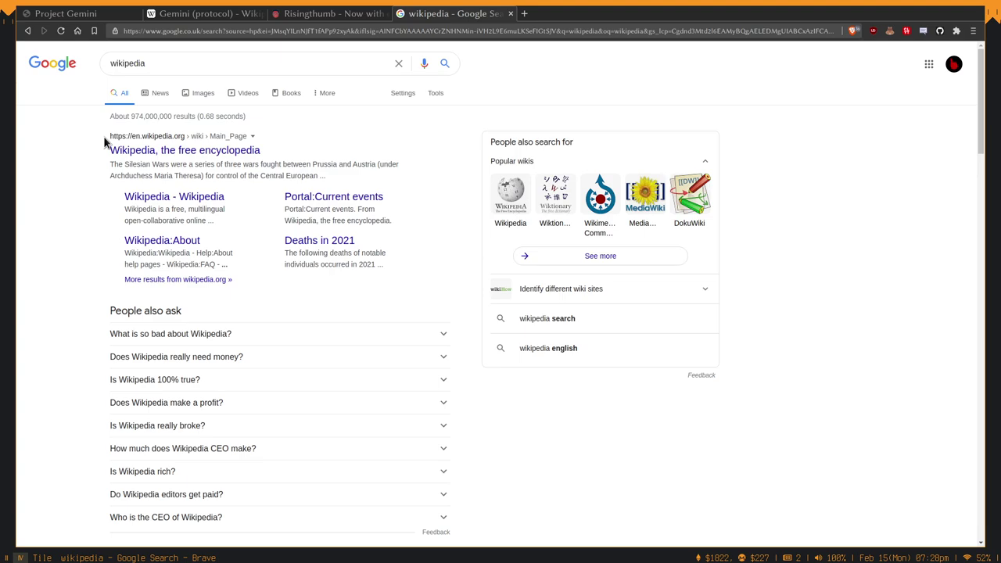
pyautogui.click(855, 32)
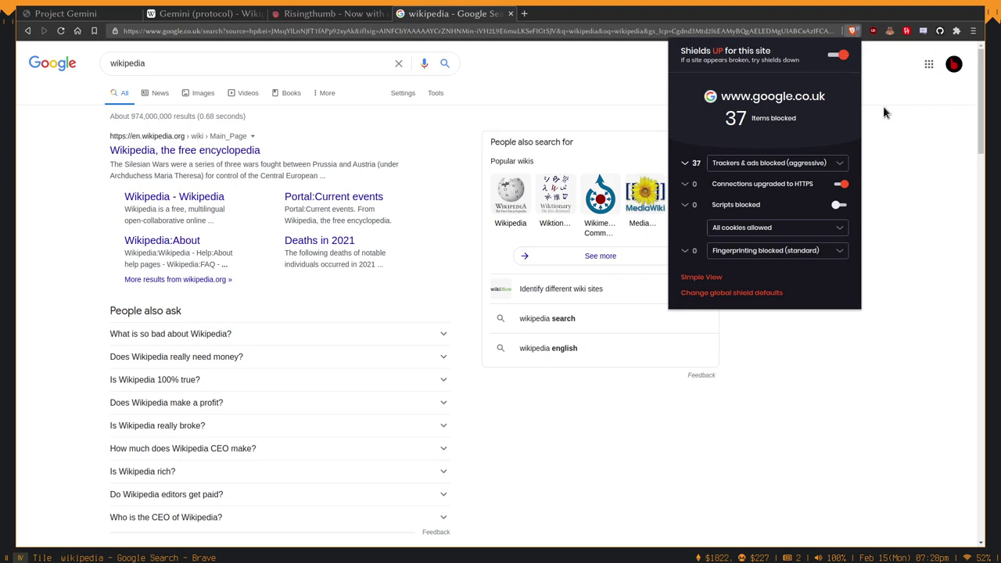
pyautogui.click(878, 86)
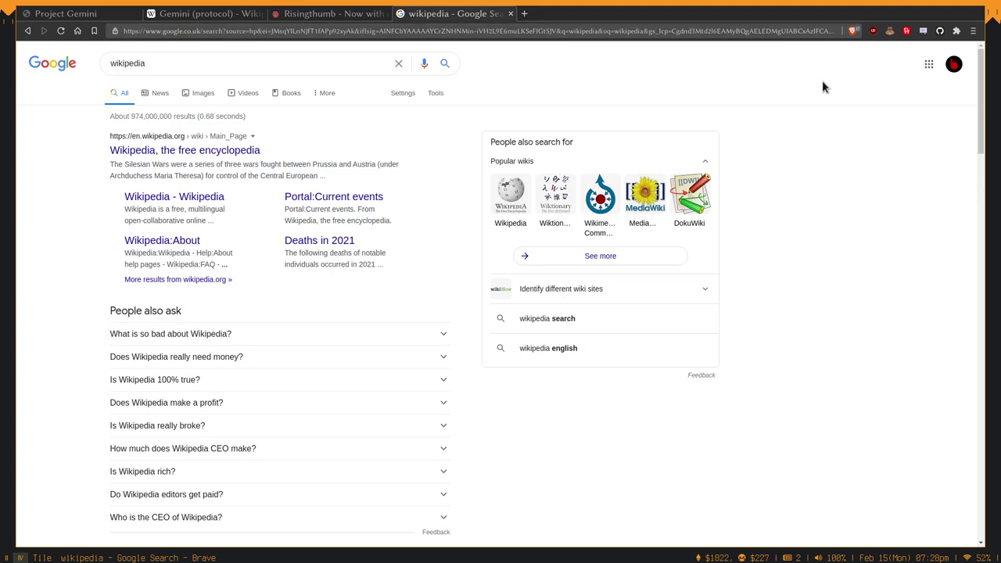
# Step: Show the Project Gemini page and highlight the words about the space inbetween gopher and the web
pyautogui.click(88, 12)
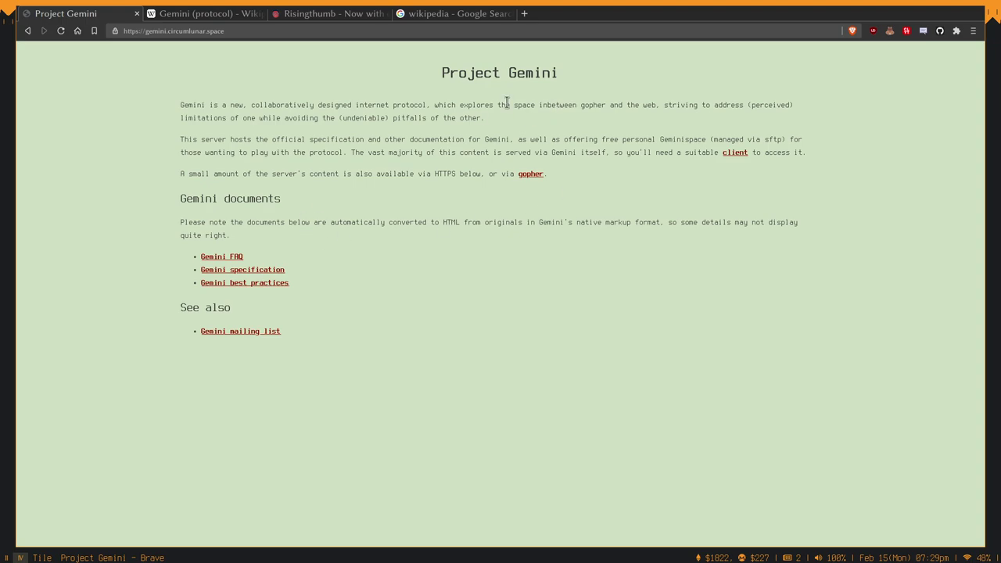
pyautogui.moveTo(505, 105); pyautogui.dragTo(644, 105)
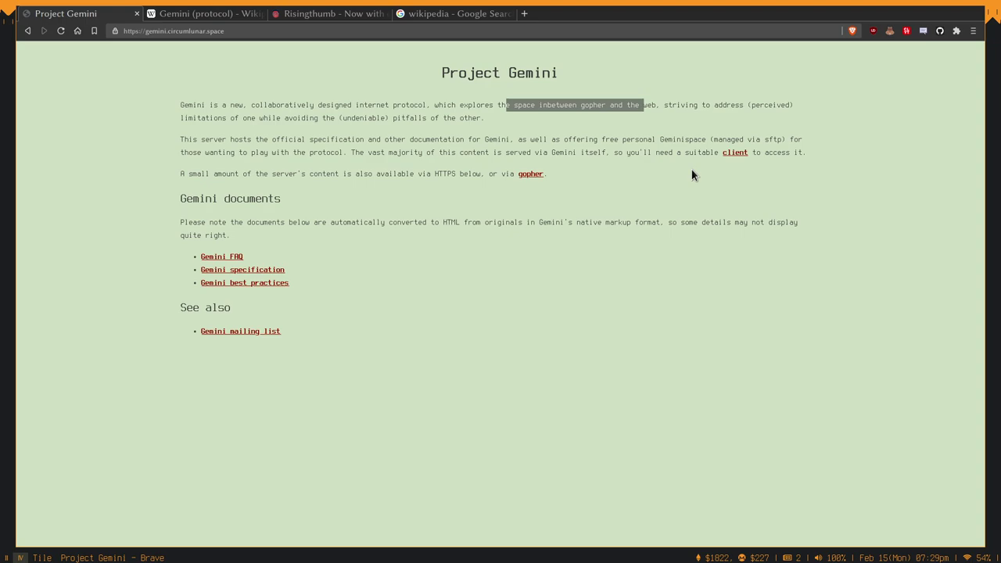
pyautogui.click(680, 129)
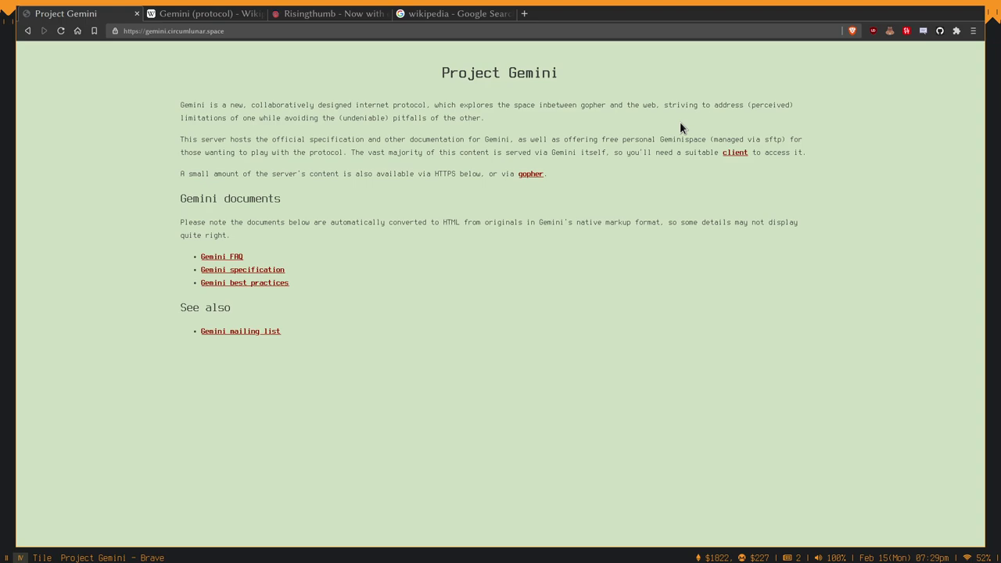
# Step: Switch to the third workspace and close the Amfora window there
pyautogui.press('super+3')
pyautogui.press('super+p')
pyautogui.write('gparted')
pyautogui.press('Return')
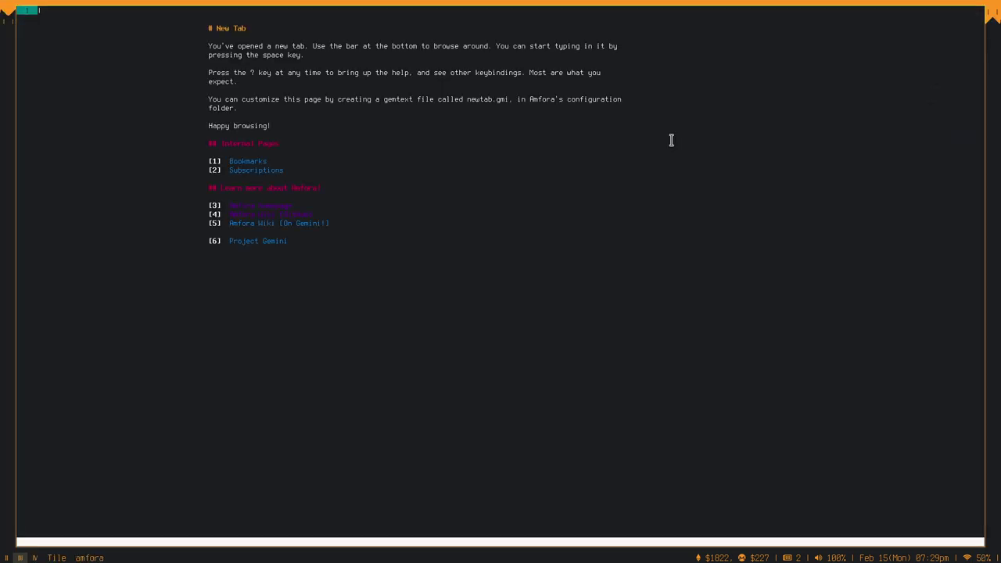
pyautogui.press('super+shift+c')
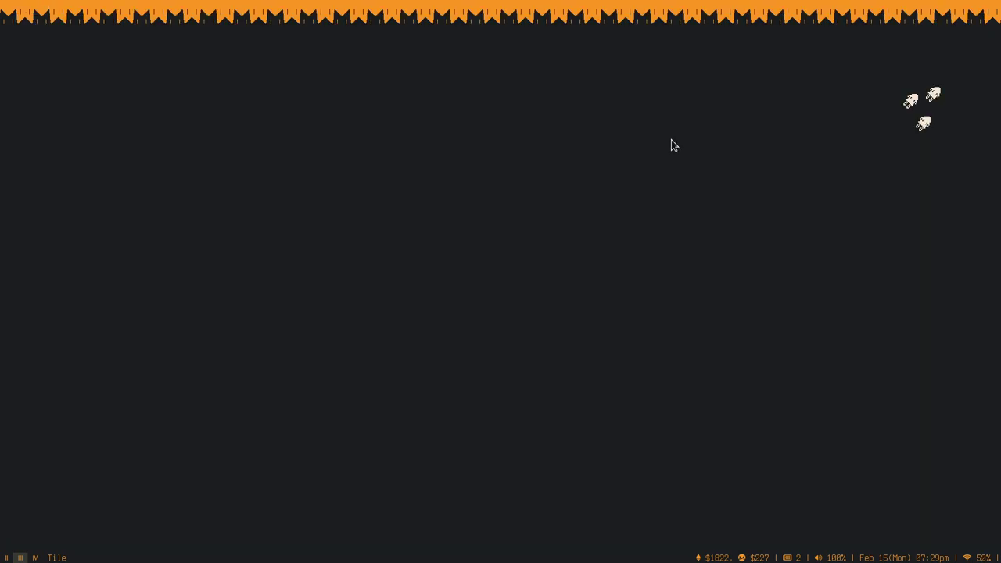
# Step: Launch a fresh window of the Amfora Gemini browser
pyautogui.press('super+p')
pyautogui.write('amfo')
pyautogui.press('Return')
pyautogui.press('super+p')
pyautogui.write('amfo')
pyautogui.press('Return')
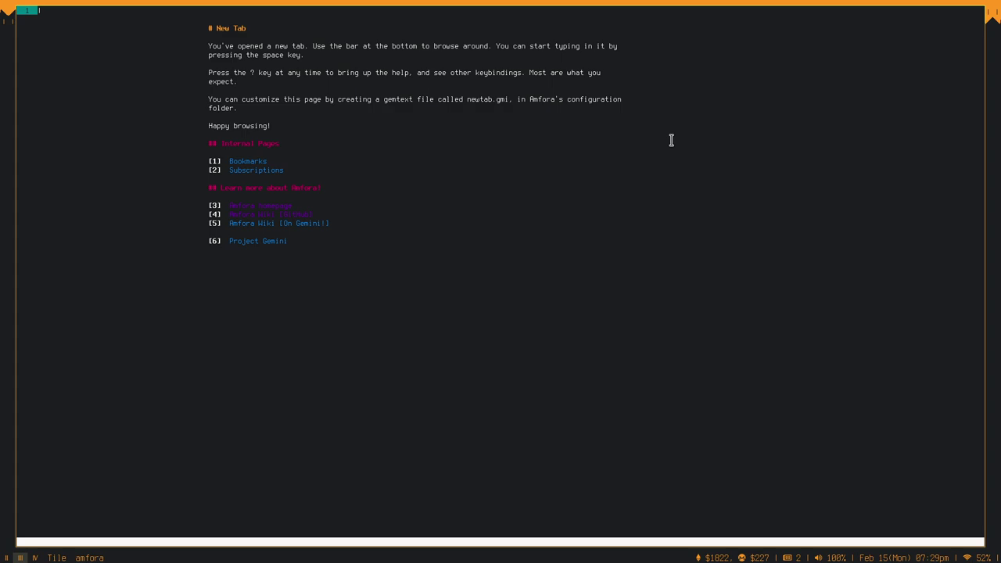
# Step: Open the RisingThumb capsule from the Amfora bookmarks and look through its main page
pyautogui.press('1')
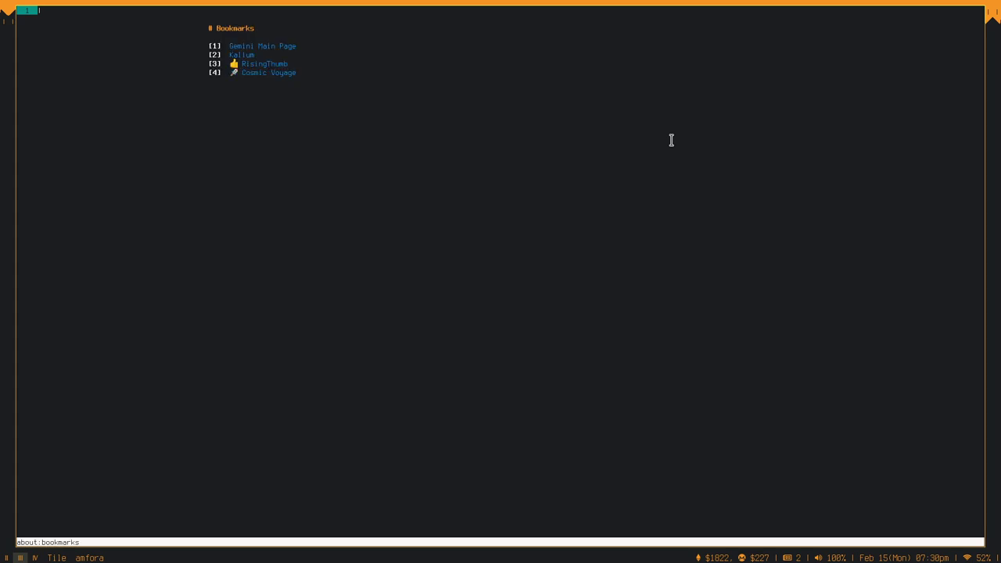
pyautogui.press('3')
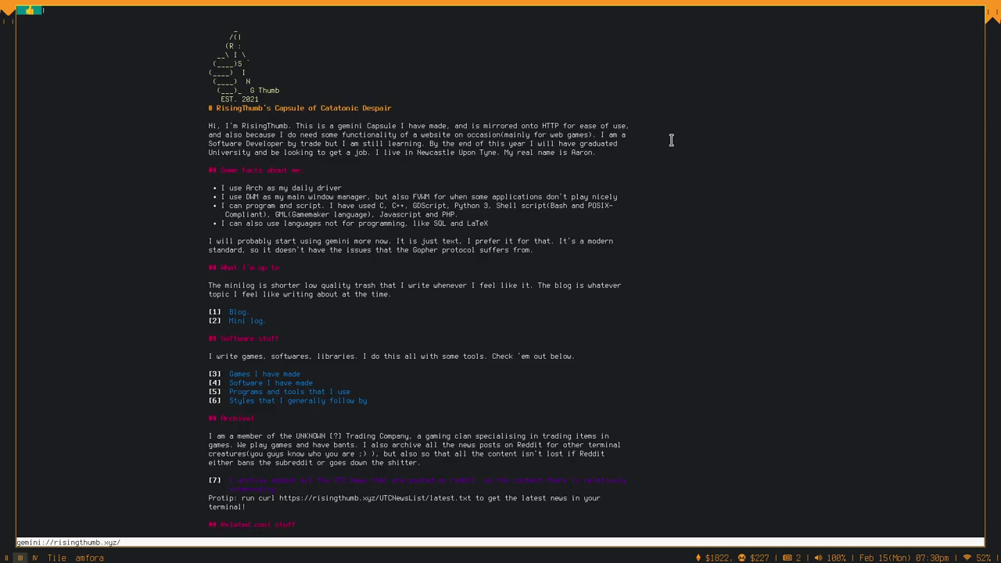
pyautogui.scroll(-4, 670, 140)
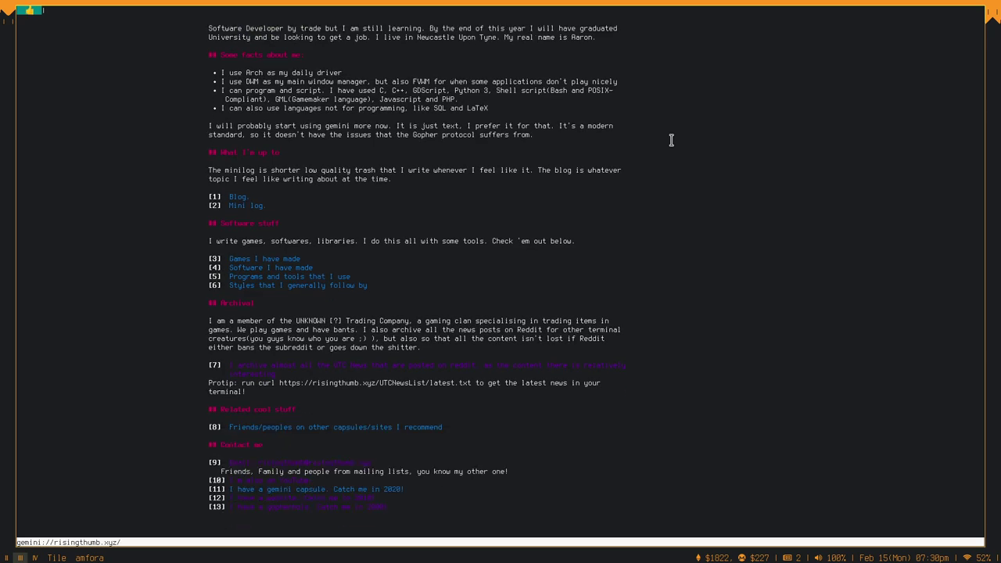
pyautogui.scroll(4, 671, 140)
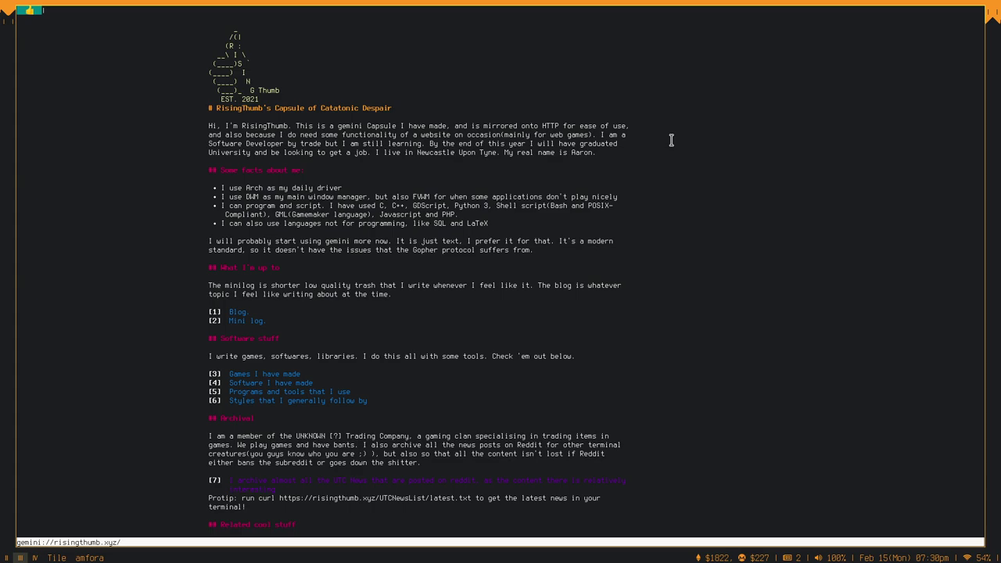
# Step: Open a new terminal and list the contents of the home directory
pyautogui.press('super+Return')
pyautogui.write('ls')
pyautogui.press('Return')
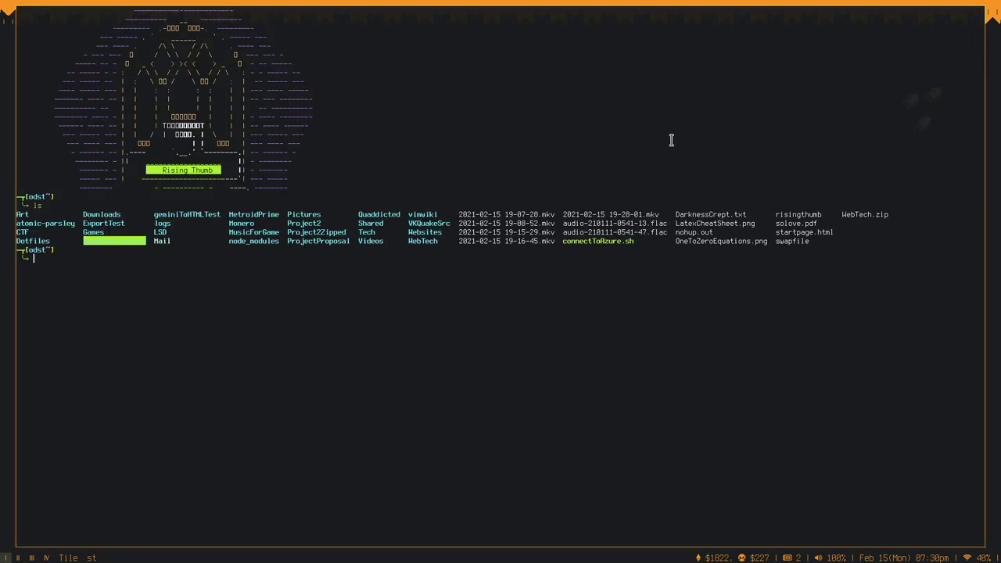
# Step: Change into the Websites directory and list its contents
pyautogui.write('cd Web')
pyautogui.press('Tab')
pyautogui.press('Tab')
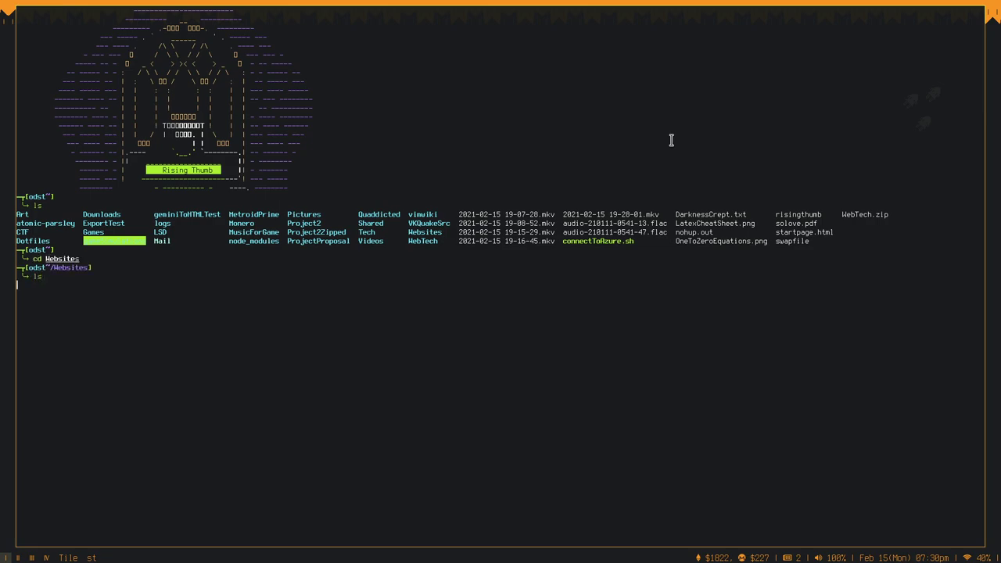
pyautogui.press('Return')
pyautogui.write('ls')
pyautogui.press('Return')
# Step: Change into the directory beginning with "ge" and its subdirectory beginning with "g", listing the contents of each
pyautogui.write('cd ge')
pyautogui.press('Tab')
pyautogui.press('Return')
pyautogui.write('ls')
pyautogui.press('Return')
pyautogui.write('cd g')
pyautogui.press('Tab')
pyautogui.press('Return')
pyautogui.write('ls')
pyautogui.press('Return')
# Step: Change into the subdirectory beginning with "co" and open index.gmi in Vim
pyautogui.write('cd co')
pyautogui.press('Tab')
pyautogui.press('Return')
pyautogui.write('ls')
pyautogui.press('Return')
pyautogui.write('vim i')
pyautogui.press('Tab')
pyautogui.press('Return')
# Step: Start a new link line with "=>" directly below the Mini log link in index.gmi
pyautogui.press('l')
pyautogui.press('j')
pyautogui.press('j')
pyautogui.press('j')
pyautogui.press('j')
pyautogui.press('j')
pyautogui.press('j')
pyautogui.press('j')
pyautogui.press('j')
pyautogui.press('j')
pyautogui.press('j')
pyautogui.press('j')
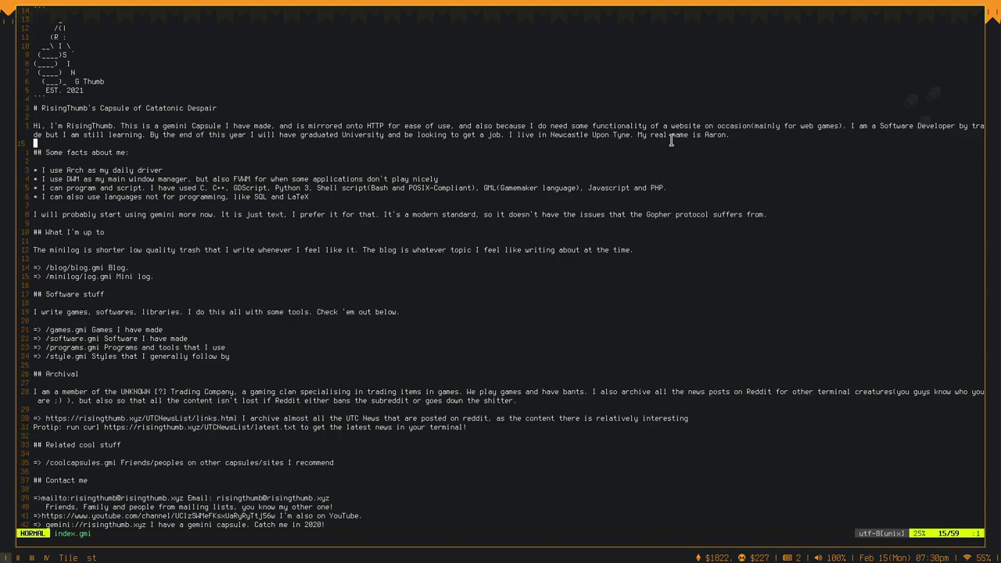
pyautogui.press('j')
pyautogui.press('j')
pyautogui.press('j')
pyautogui.press('j')
pyautogui.press('j')
pyautogui.press('j')
pyautogui.press('j')
pyautogui.press('j')
pyautogui.press('j')
pyautogui.press('j')
pyautogui.press('j')
pyautogui.press('j')
pyautogui.press('j')
pyautogui.press('j')
pyautogui.press('j')
pyautogui.press('j')
pyautogui.press('j')
pyautogui.write('jo=>')
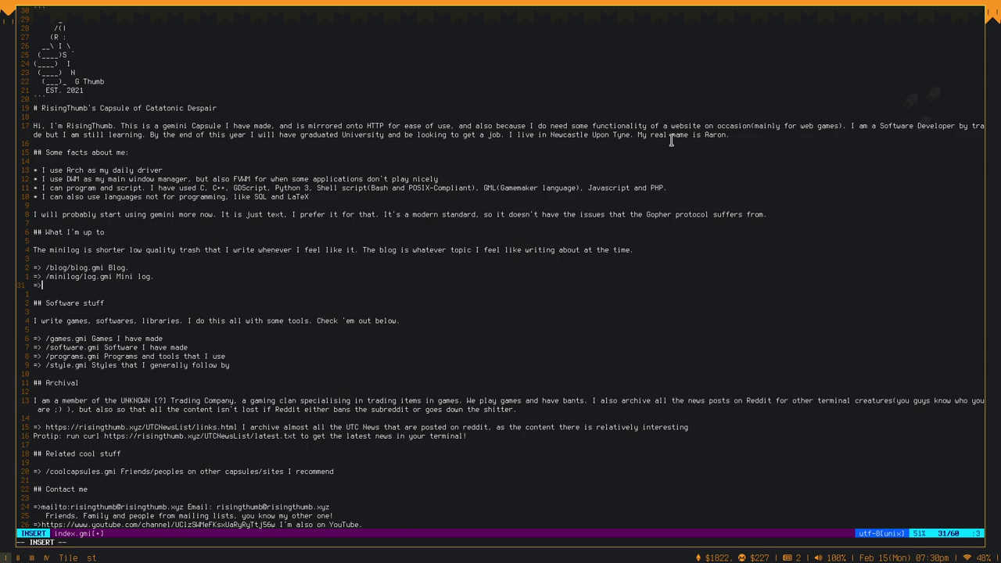
# Step: Try completing a file path from "/" as the new link's target
pyautogui.write(' /')
pyautogui.hotkey('ctrl', 'x')
pyautogui.hotkey('ctrl', 'f')
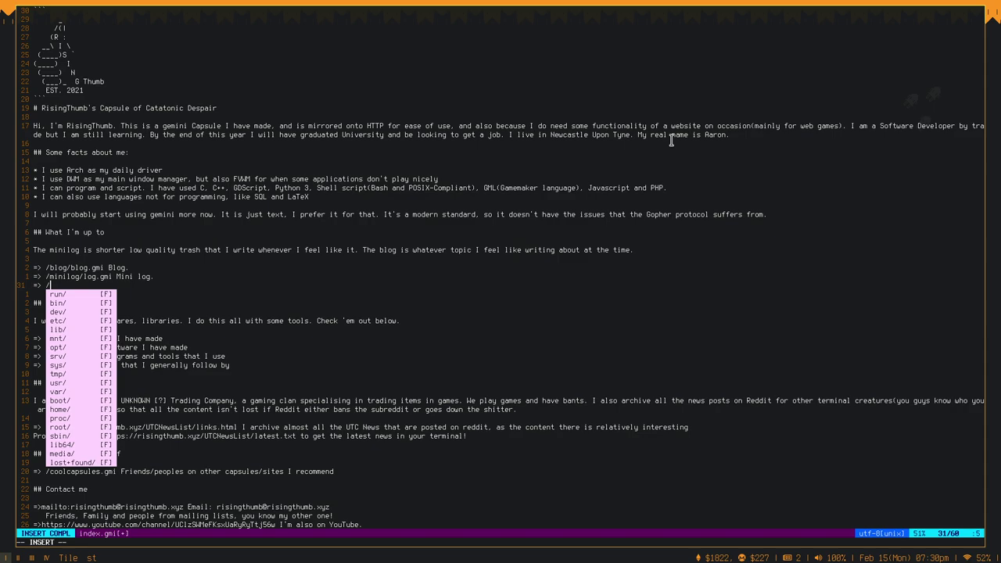
pyautogui.press('BackSpace')
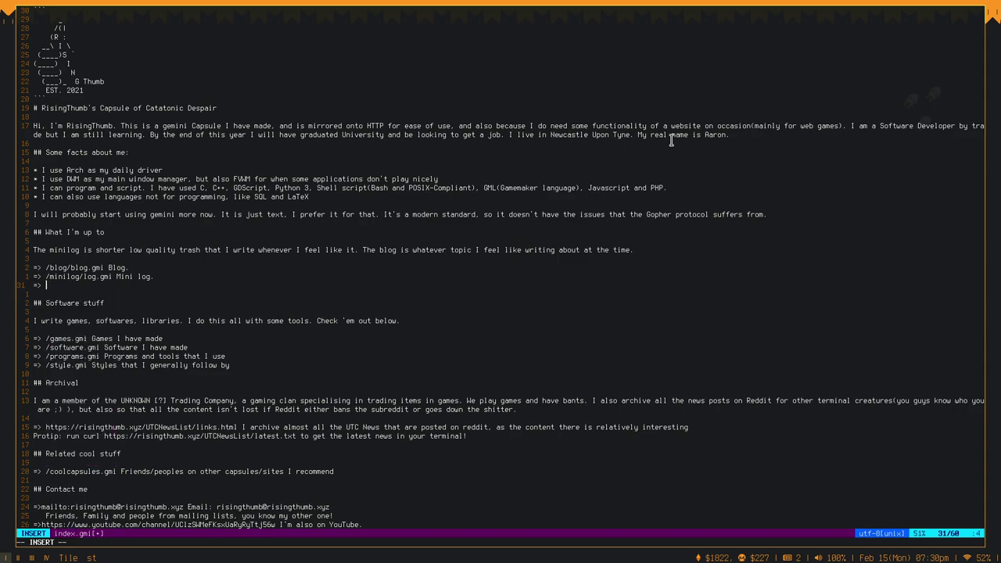
# Step: Complete the new link line below the Mini log link with the target gopher://risingthumb.xyz and the label "aaa"
pyautogui.write('gopher://')
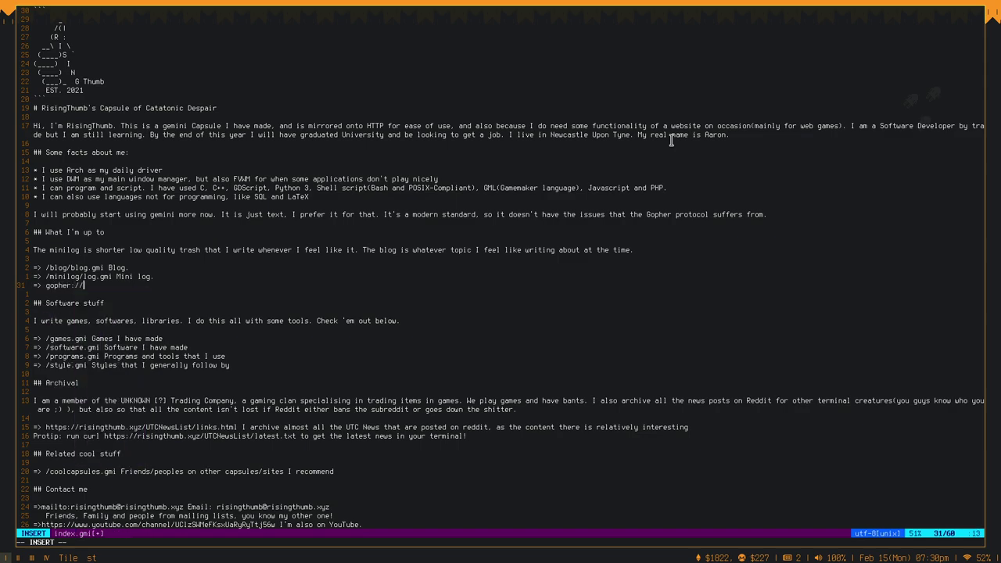
pyautogui.write('ri')
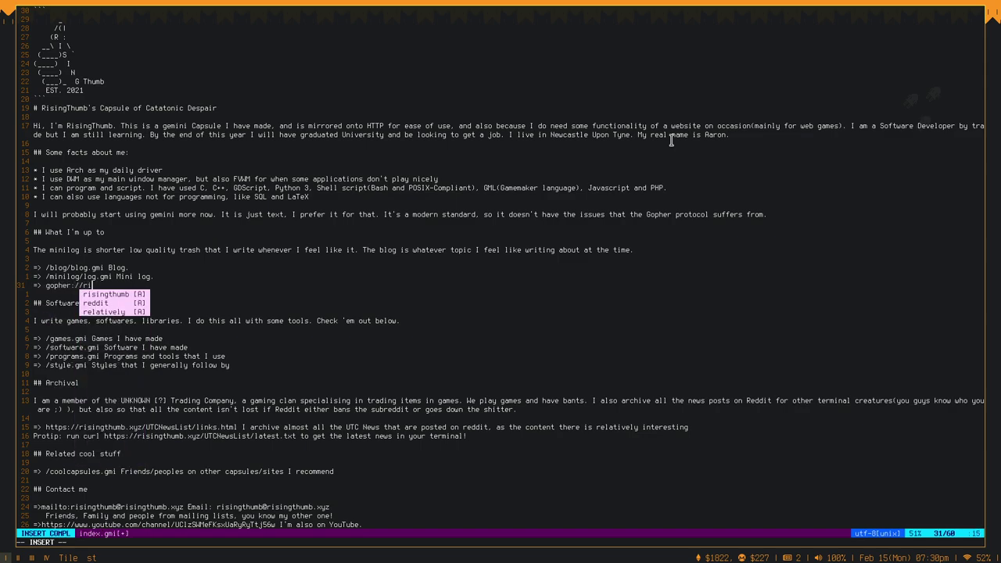
pyautogui.write('singthumb.xyz ')
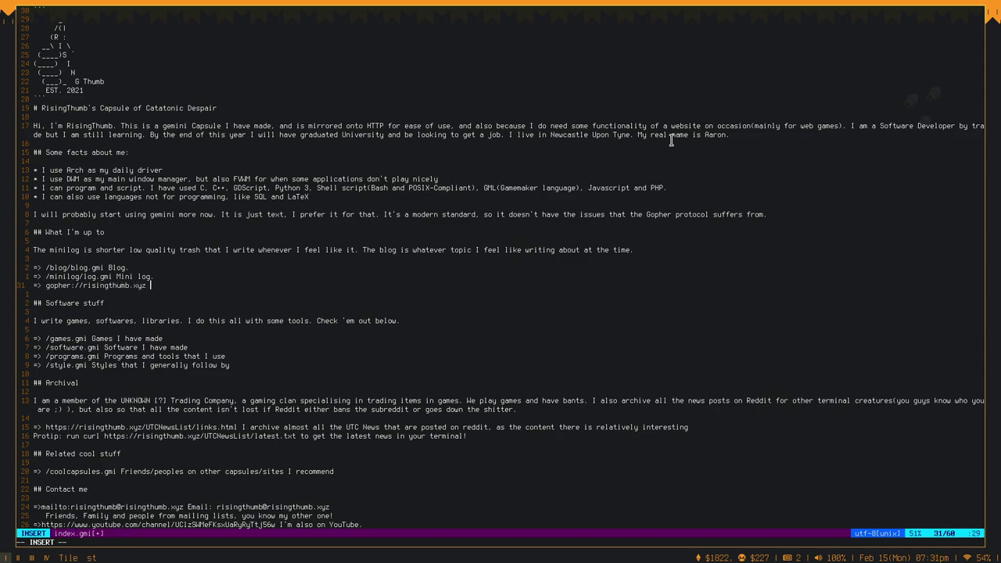
pyautogui.write('aaa')
pyautogui.press('Return')
pyautogui.write('=')
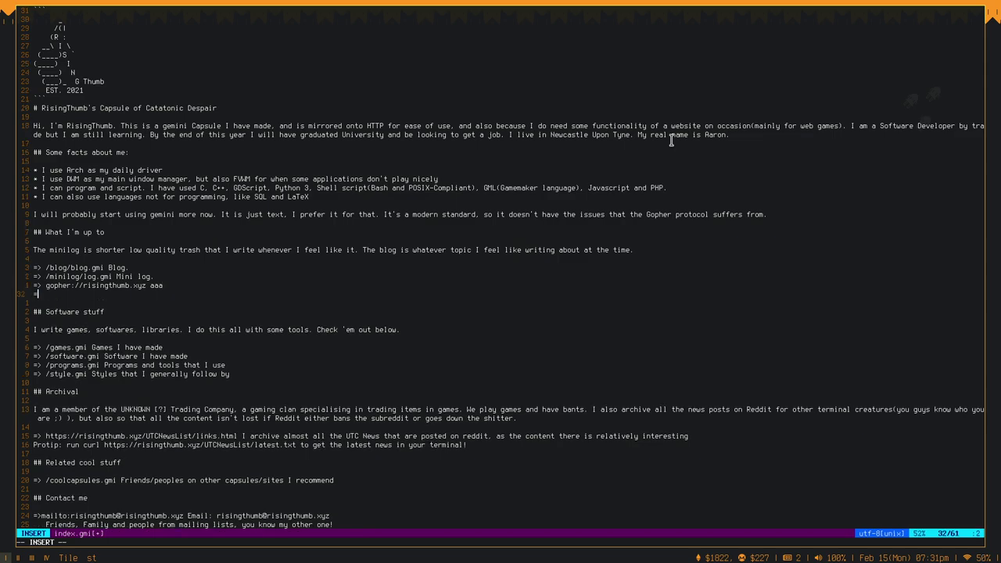
pyautogui.write('>https:///')
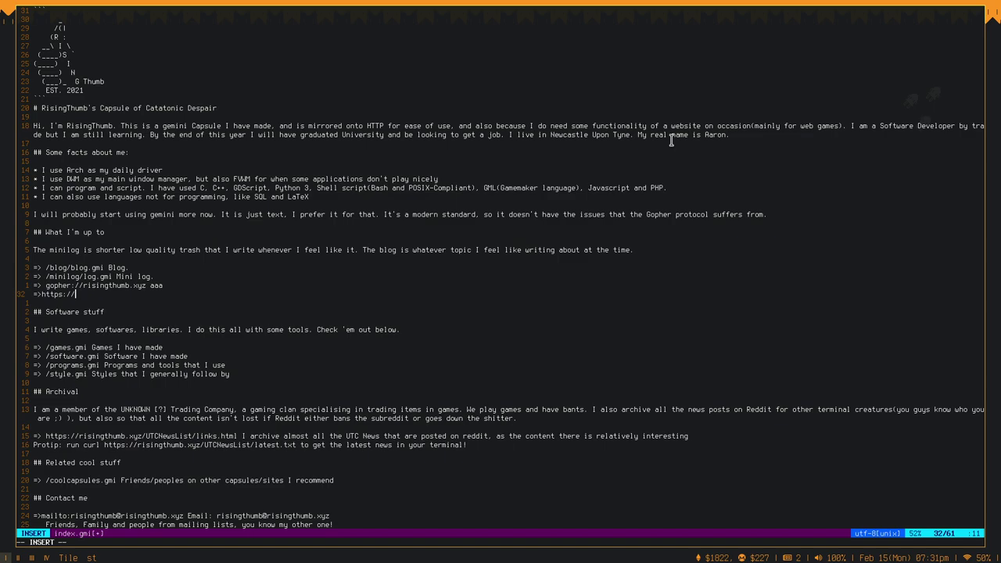
pyautogui.write('risingthumb.x')
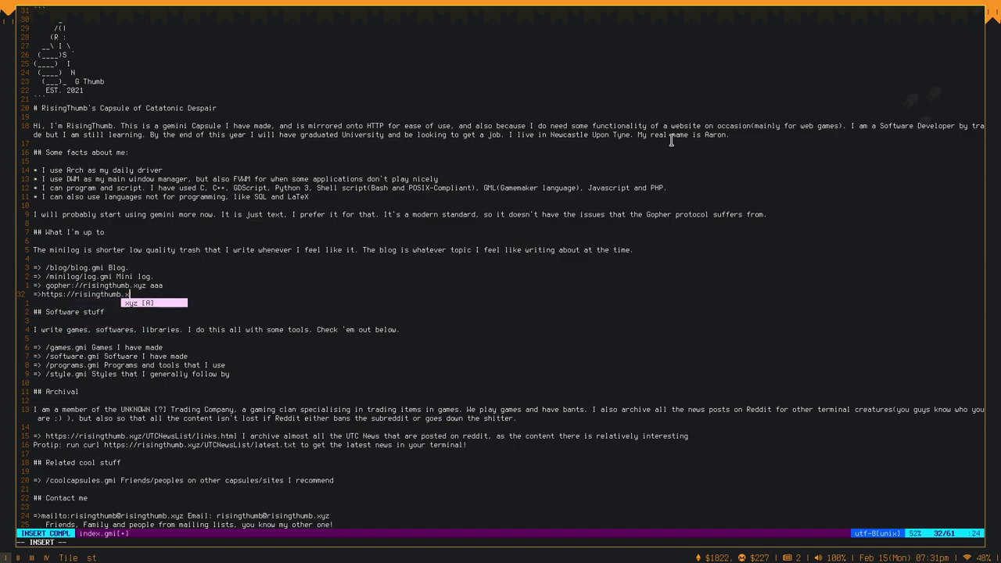
pyautogui.write('yz awdwadwa')
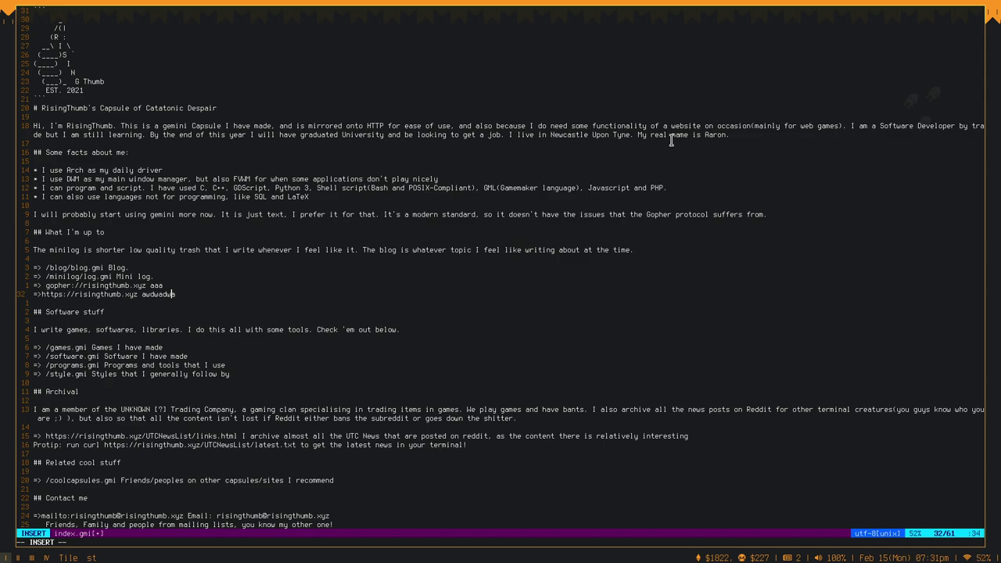
# Step: Insert a space after "=>" in the https link line and leave insert mode
pyautogui.press('Left')
pyautogui.press('Left')
pyautogui.press('Left')
pyautogui.press('Left')
pyautogui.press('Left')
pyautogui.press('Left')
pyautogui.press('Left')
pyautogui.press('Left')
pyautogui.press('Left')
pyautogui.press('Left')
pyautogui.press('Left')
pyautogui.press('Left')
pyautogui.press('Left')
pyautogui.press('Left')
pyautogui.press('Left')
pyautogui.press('Left')
pyautogui.press('Left')
pyautogui.press('Left')
pyautogui.press('Left')
pyautogui.press('Left')
pyautogui.press('End')
pyautogui.press('Escape')
# Step: Switch to Brave and look over the HTTP mirror of the capsule at risingthumb.xyz from top to bottom
pyautogui.press('super+j')
pyautogui.press('super+j')
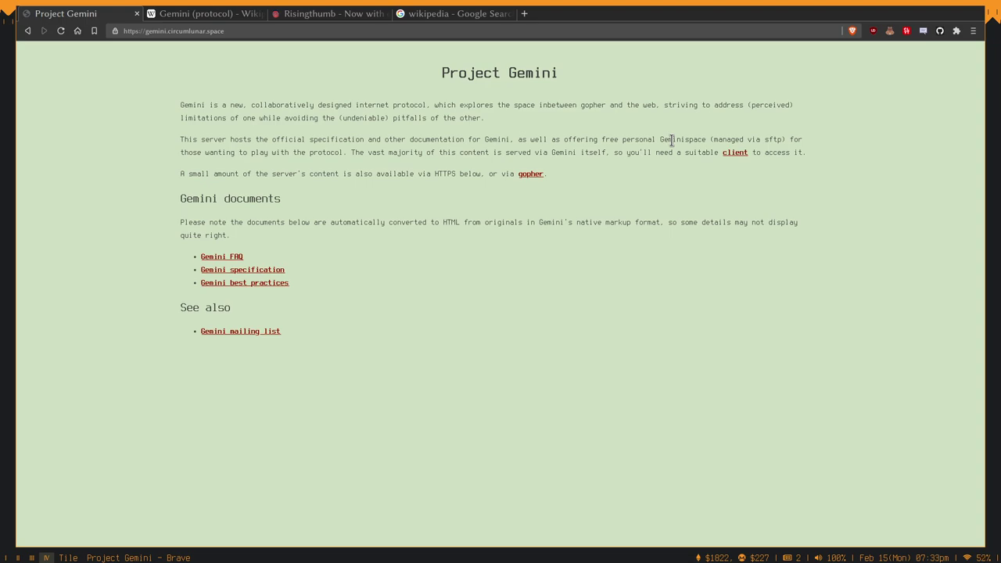
pyautogui.click(335, 15)
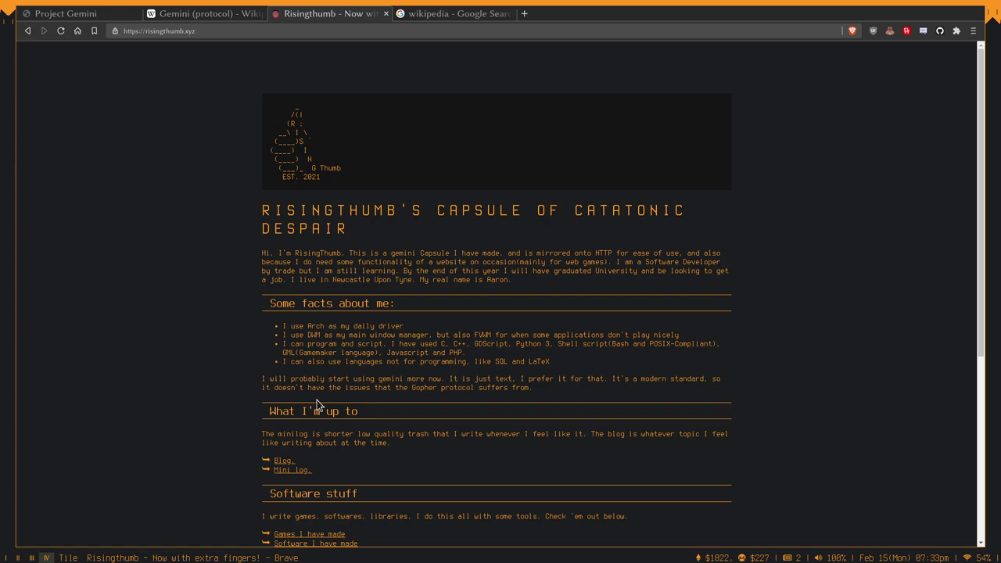
pyautogui.scroll(-5, 316, 402)
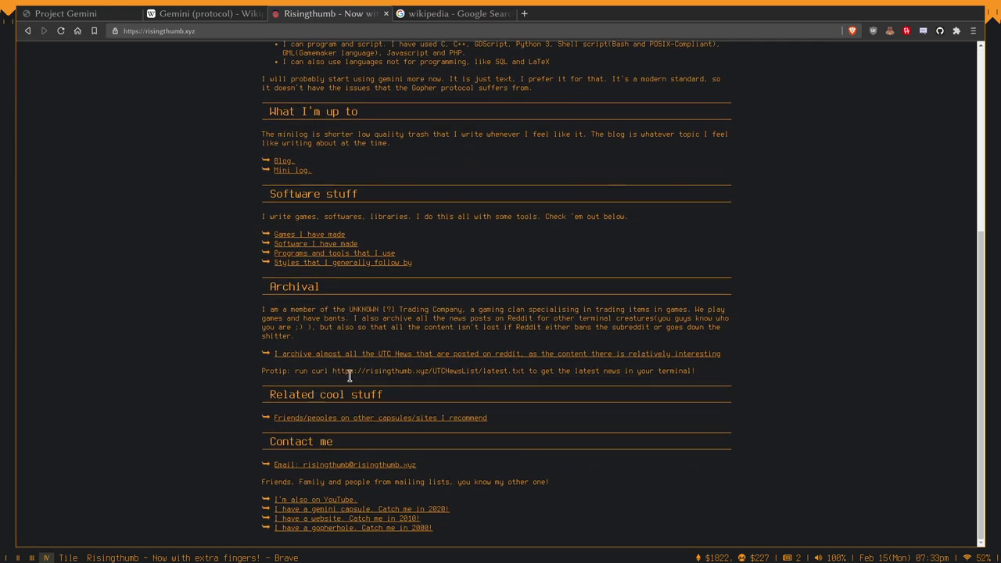
pyautogui.scroll(5, 451, 418)
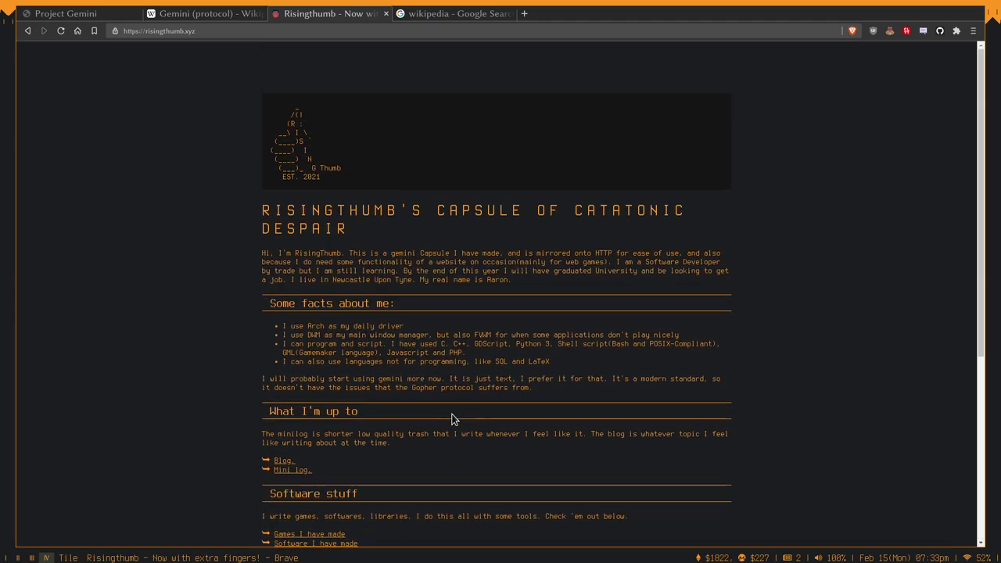
# Step: Close the risingthumb.xyz page in Brave and compare with the same capsule in Amfora
pyautogui.hotkey('ctrl', 'Tab')
pyautogui.press('super+j')
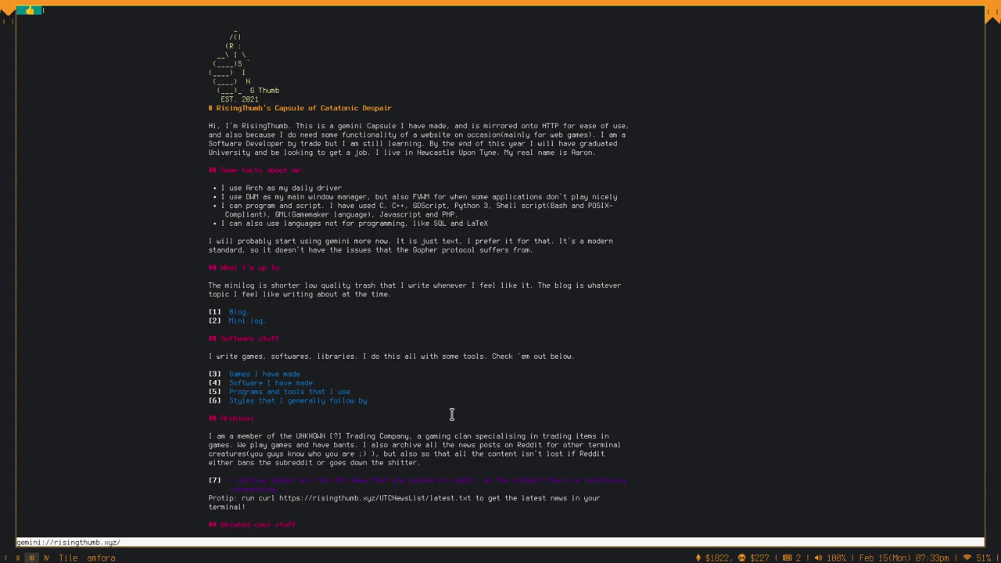
pyautogui.press('super+j')
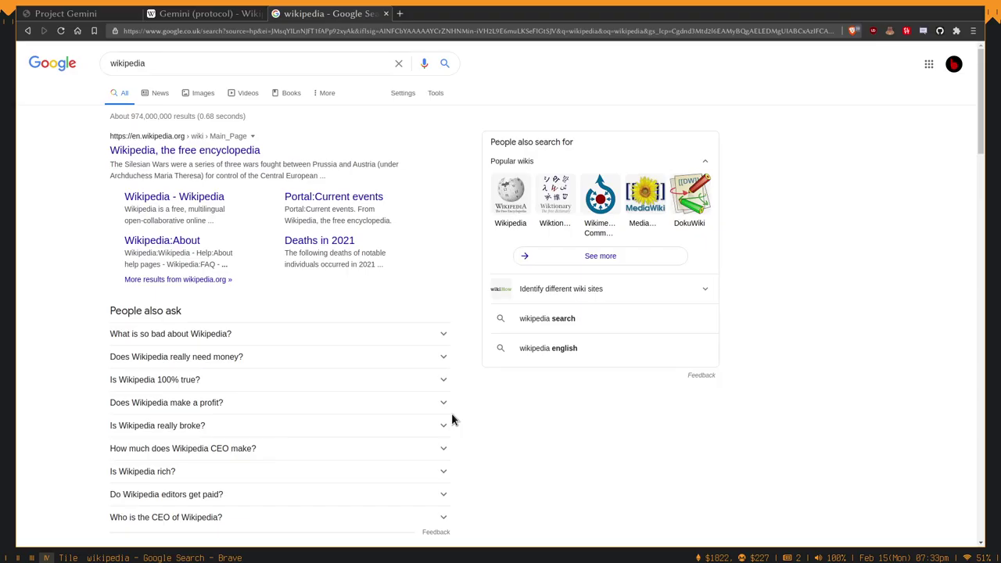
pyautogui.press('super+j')
pyautogui.press('super+j')
# Step: Search the web for "github agate gemini" on a new browser page and open the mbrubeck/agate repository
pyautogui.click(397, 13)
pyautogui.write('github agate gemini')
pyautogui.press('Return')
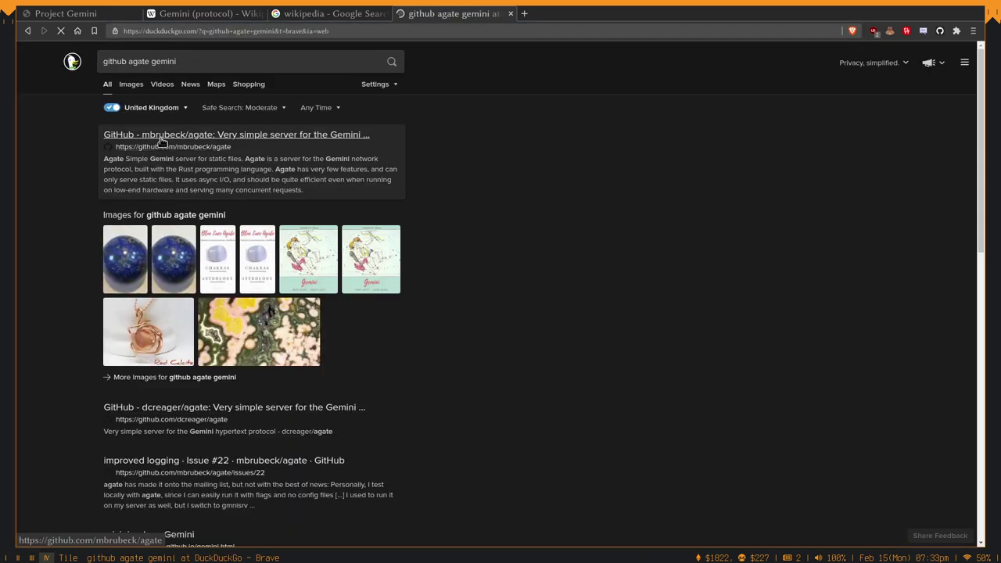
pyautogui.click(226, 136)
# Step: Examine the Agate README's commands for generating a certificate and running the server, and return to the Project Gemini page
pyautogui.scroll(-15, 391, 404)
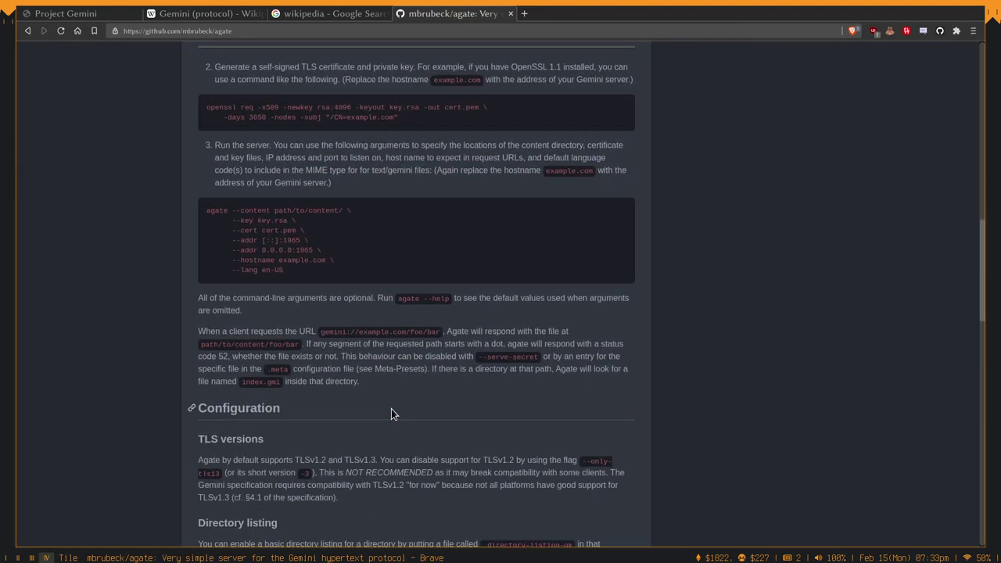
pyautogui.scroll(3, 391, 413)
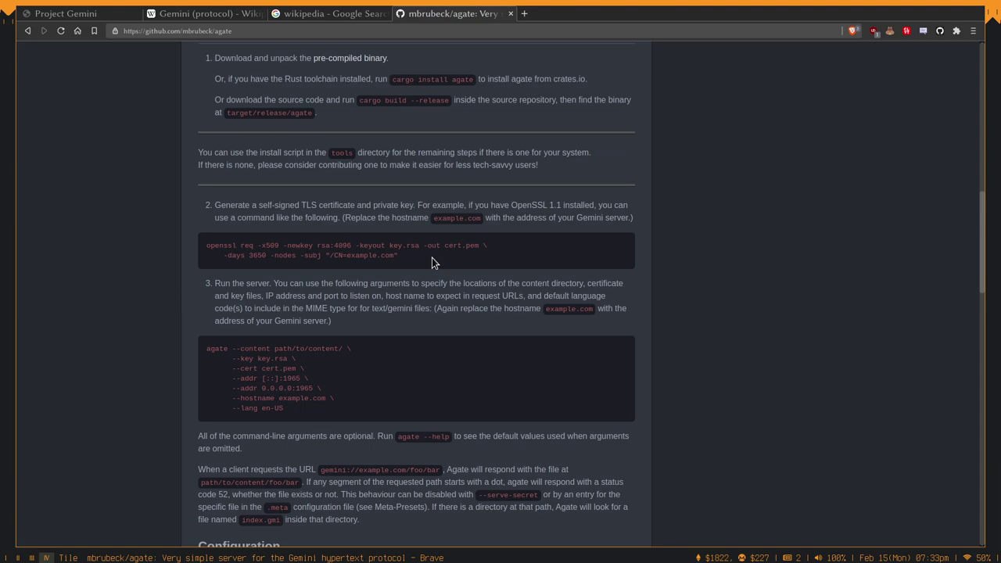
pyautogui.scroll(-2, 431, 263)
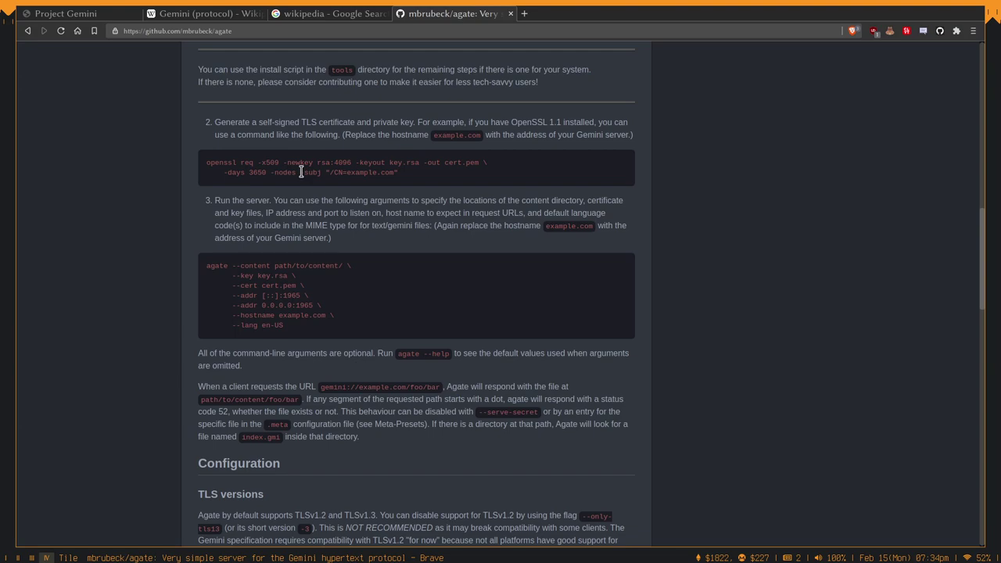
pyautogui.click(78, 14)
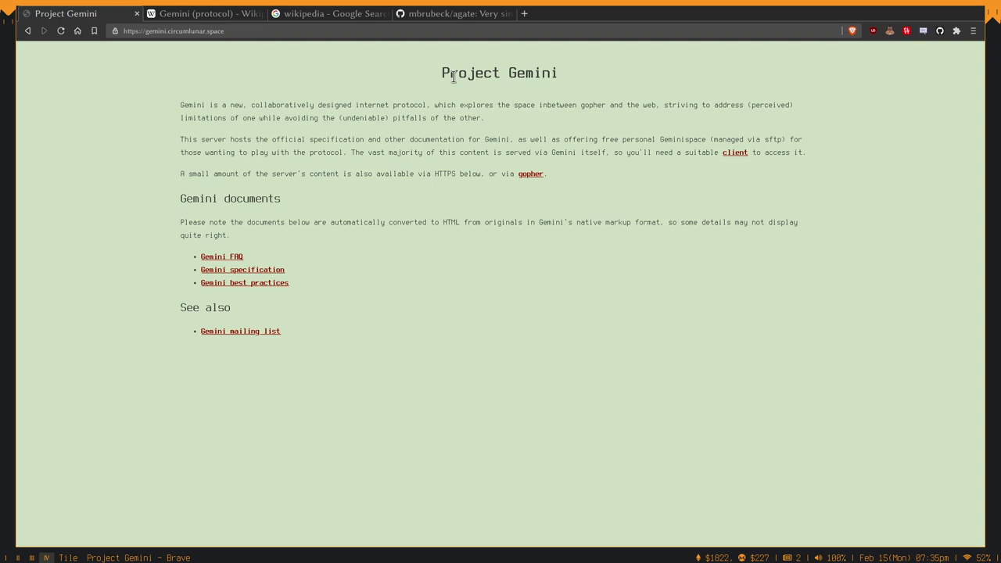
pyautogui.click(457, 13)
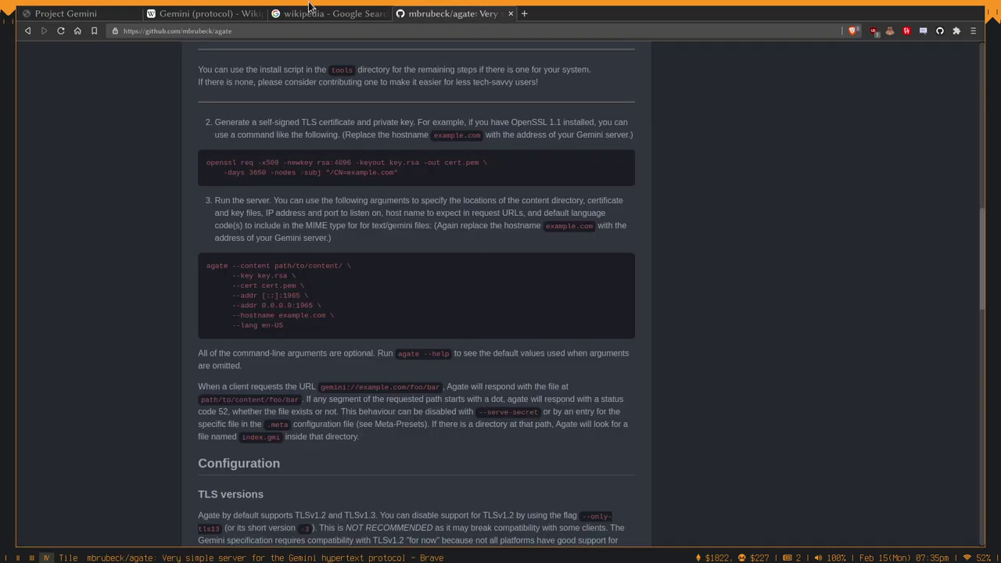
pyautogui.click(109, 14)
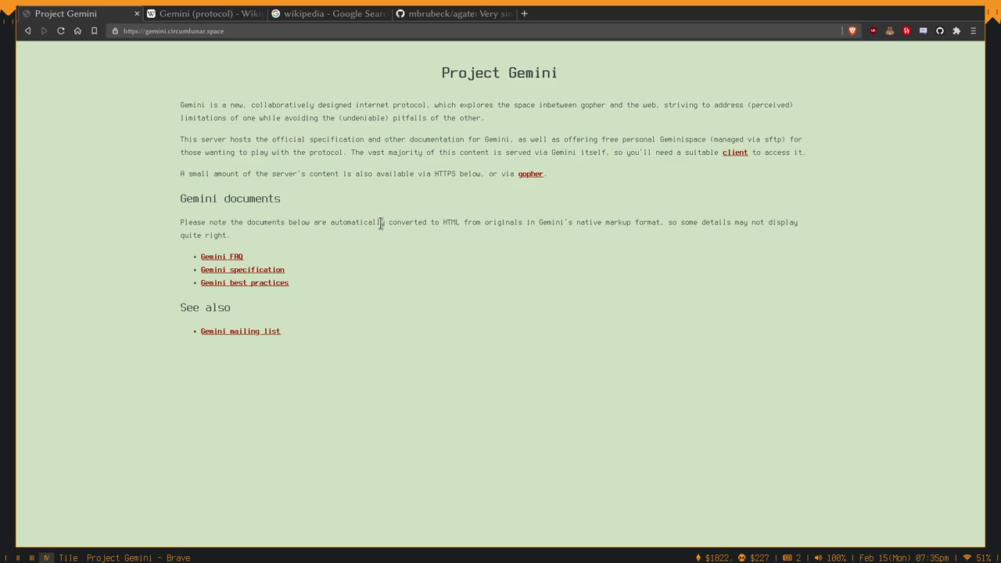
# Step: Switch back to index.gmi in Vim, save the file and quit the editor
pyautogui.press('super+3')
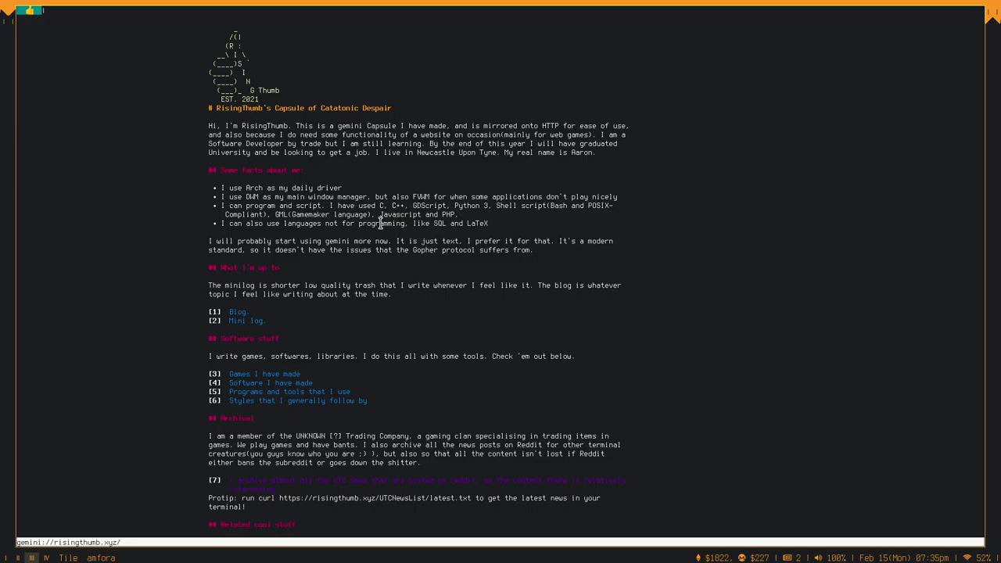
pyautogui.press('super+2')
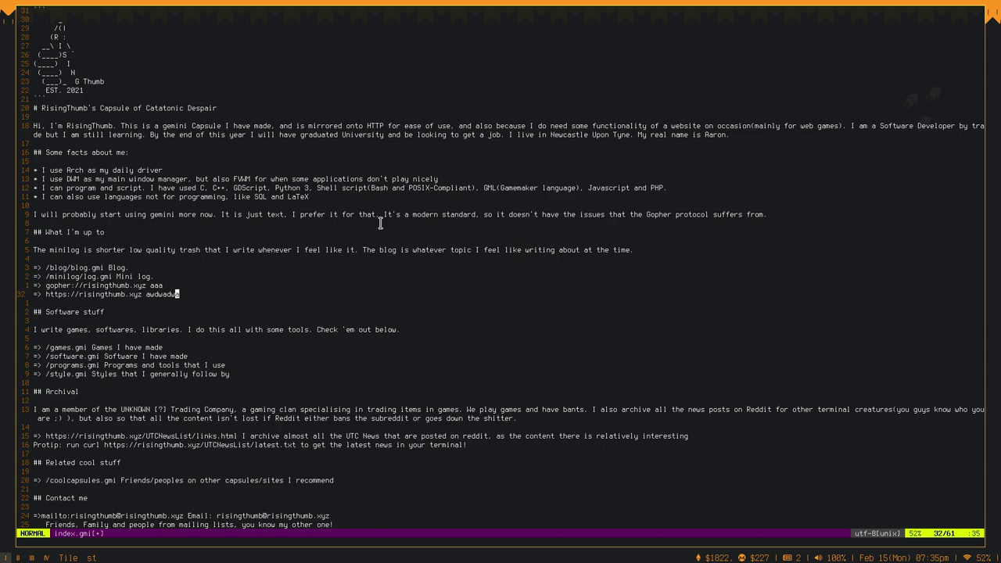
pyautogui.write(':wq')
pyautogui.press('Return')
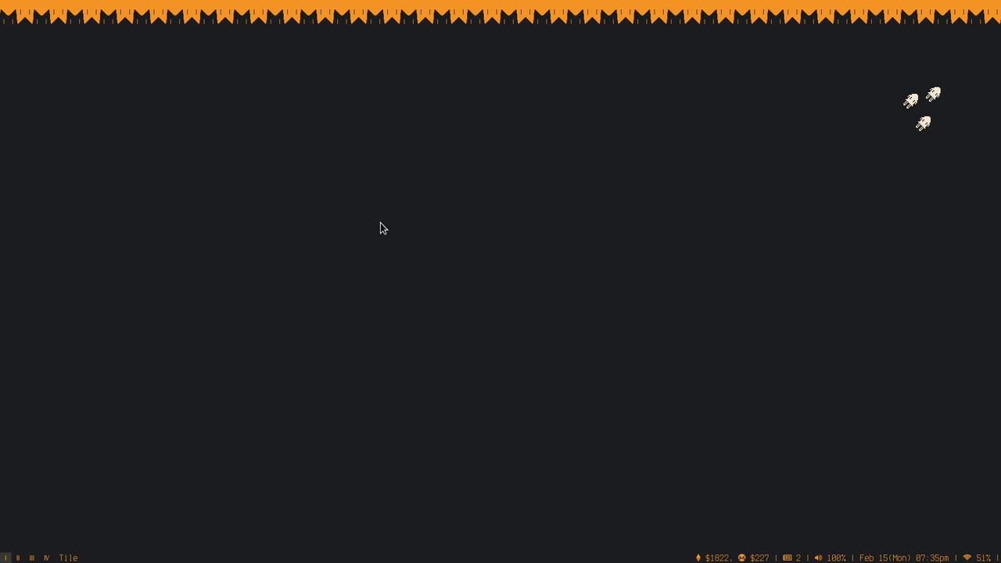
# Step: Post the mini log entry "Hello, this is a cool micro blog" through the desktop's dmenu prompt
pyautogui.press('super+p')
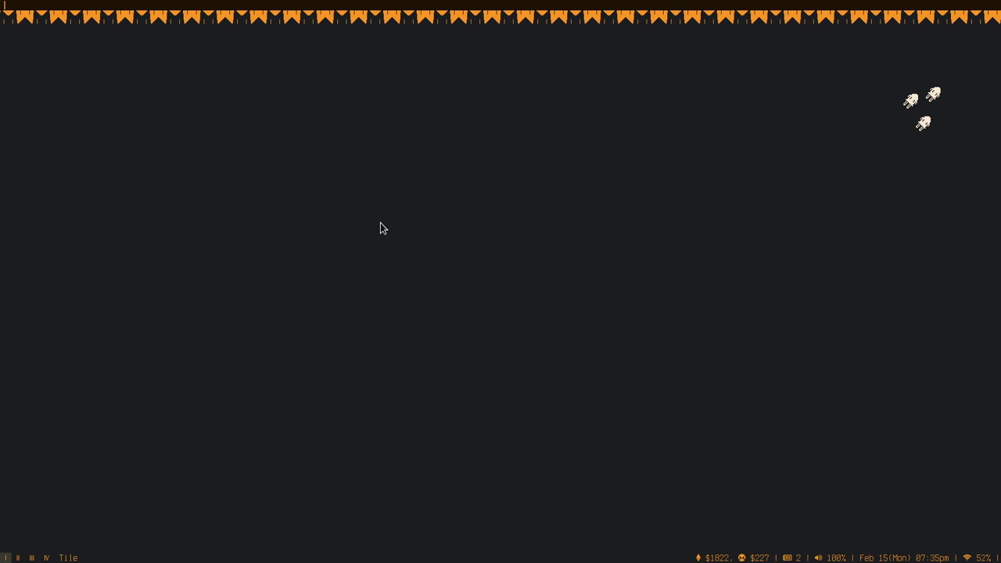
pyautogui.write('Hello, this is a cool micro blog')
pyautogui.press('Return')
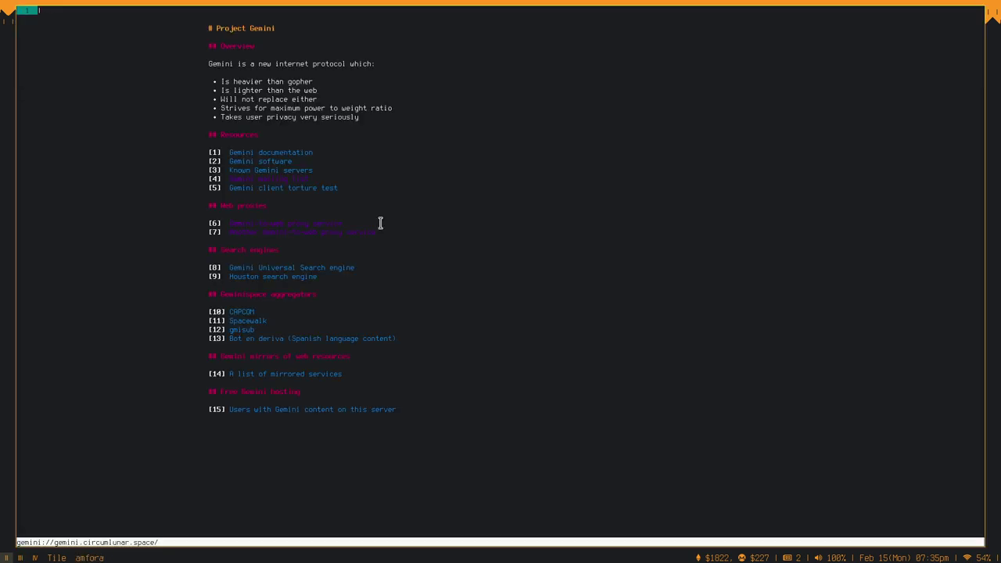
# Step: Open the RisingThumb bookmark in Amfora and follow its Mini log link to view the entries
pyautogui.hotkey('ctrl', 'b')
pyautogui.press('3')
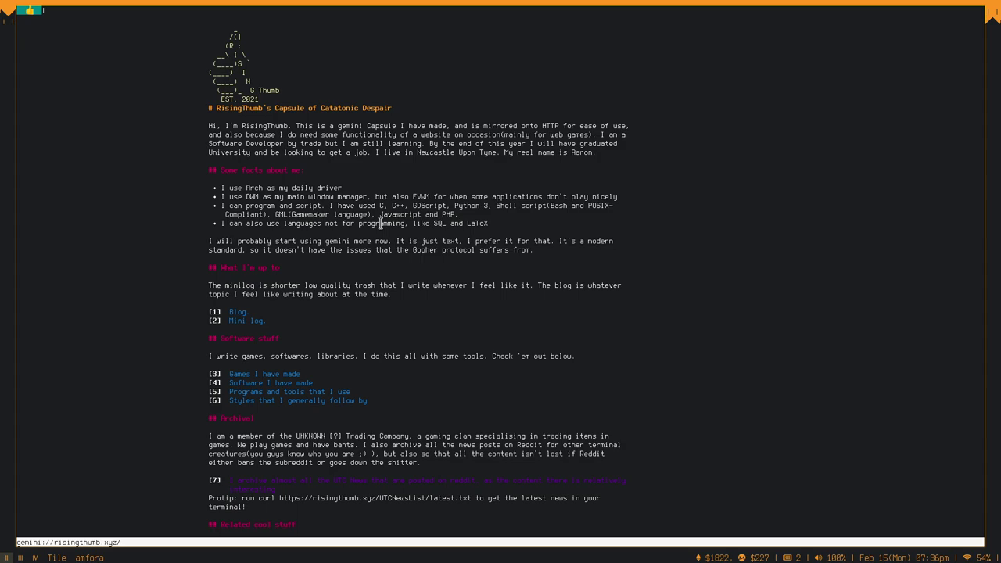
pyautogui.press('2')
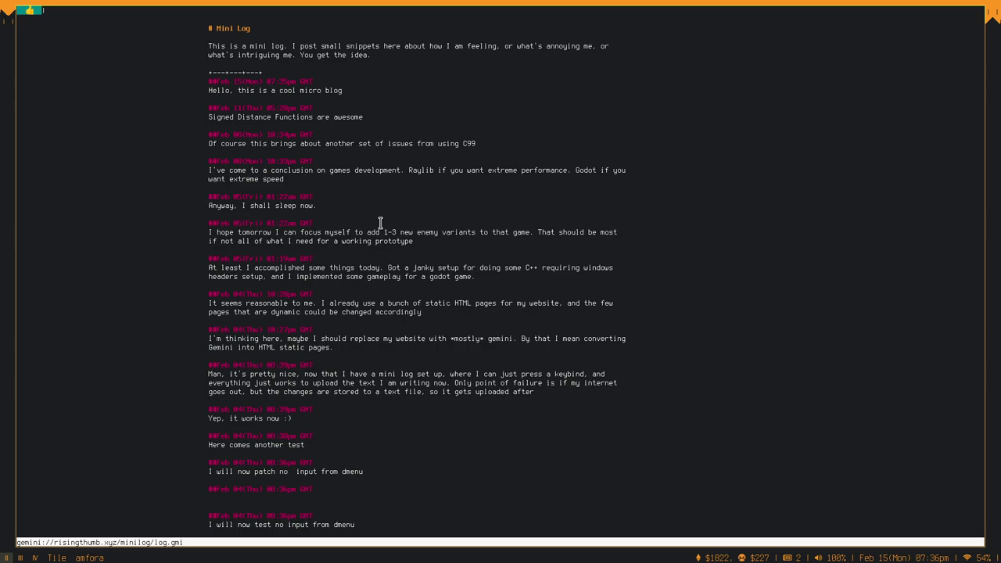
# Step: Open the Gemini Main Page bookmark and follow its Gemini software link
pyautogui.hotkey('ctrl', 'b')
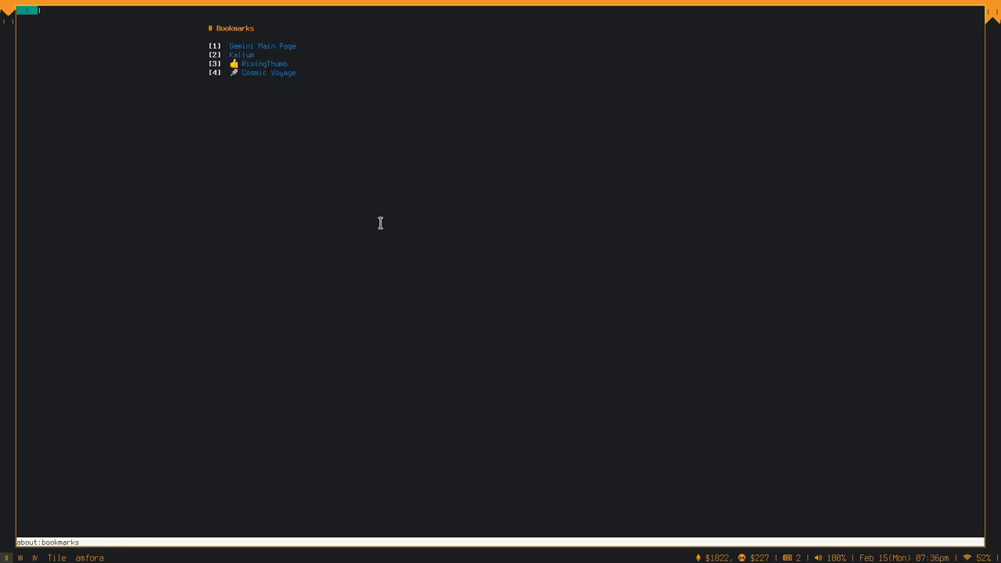
pyautogui.press('1')
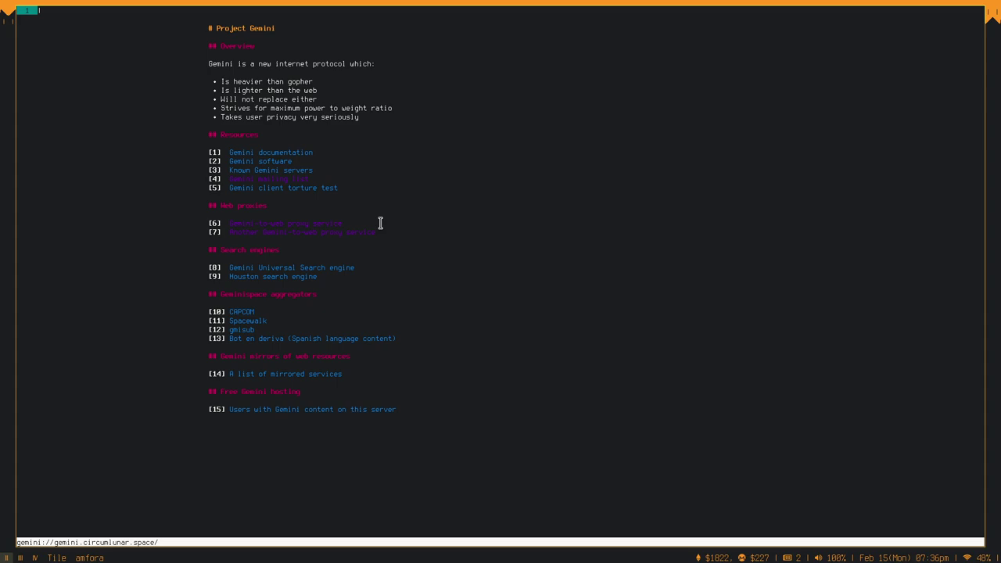
pyautogui.press('2')
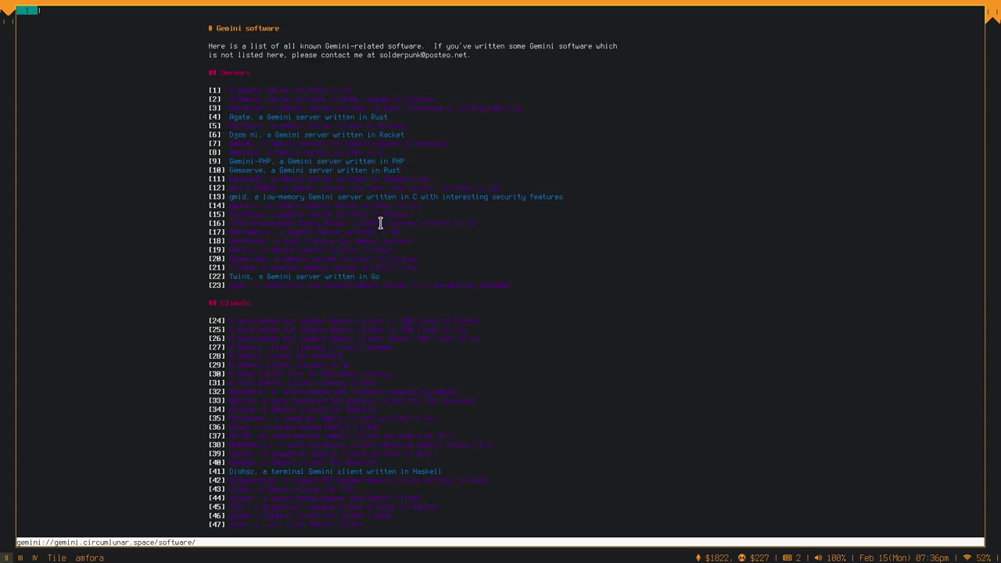
# Step: Look through the Gemini software list, covering clients, browser plugins, syntax highlighting, format conversion and other tools
pyautogui.scroll(-7, 380, 223)
pyautogui.scroll(-14, 381, 224)
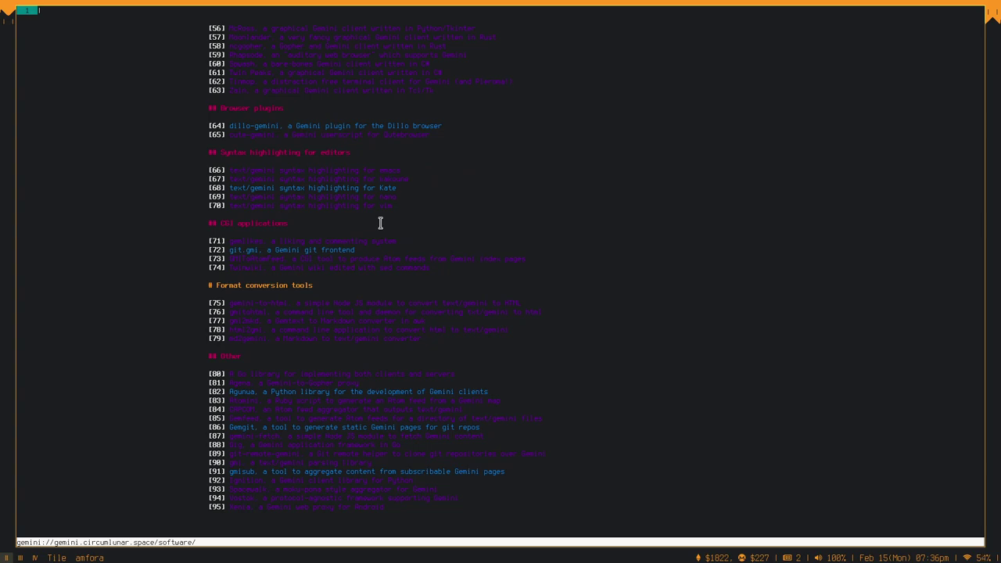
pyautogui.scroll(4, 381, 224)
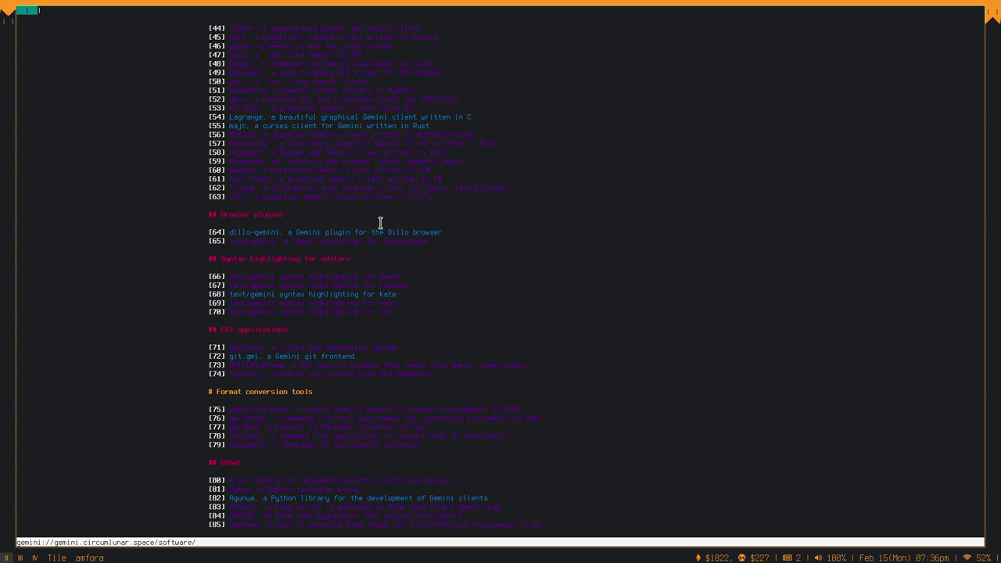
pyautogui.scroll(-4, 381, 223)
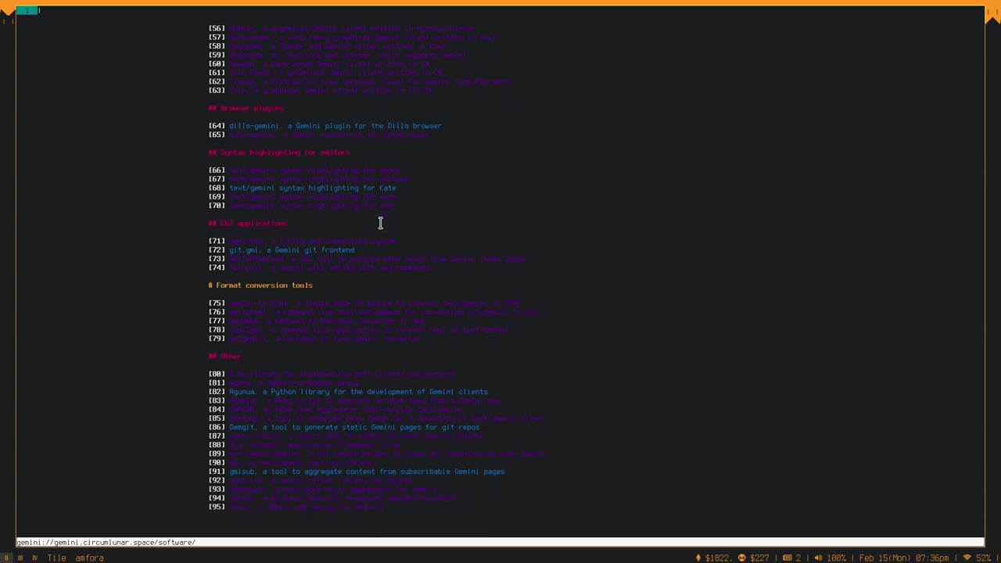
pyautogui.scroll(11, 380, 223)
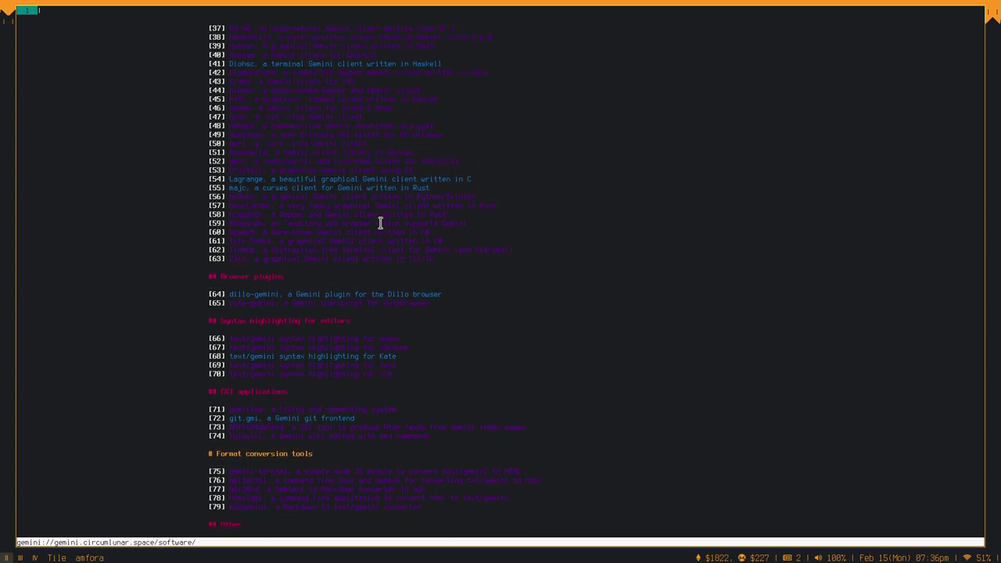
pyautogui.scroll(4, 380, 224)
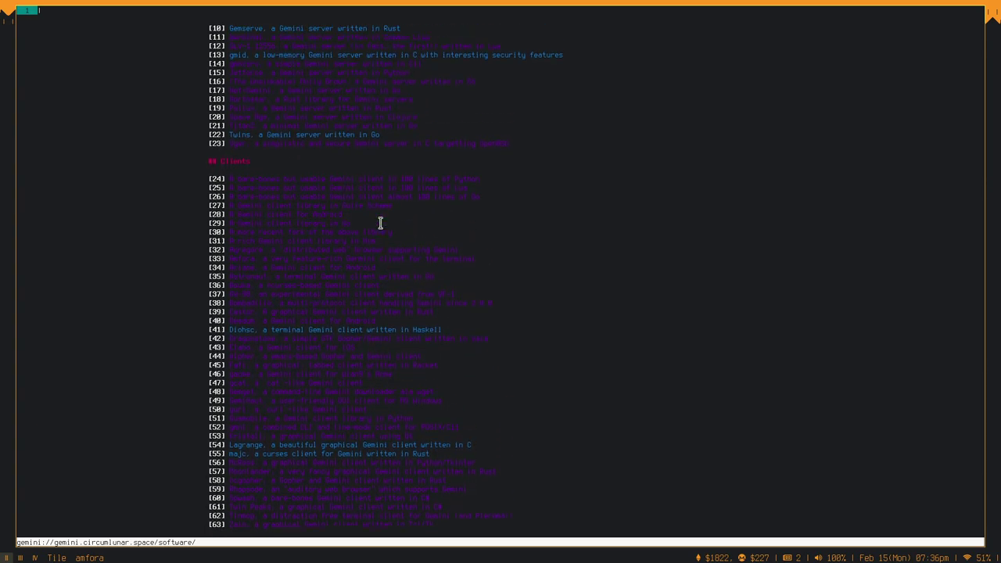